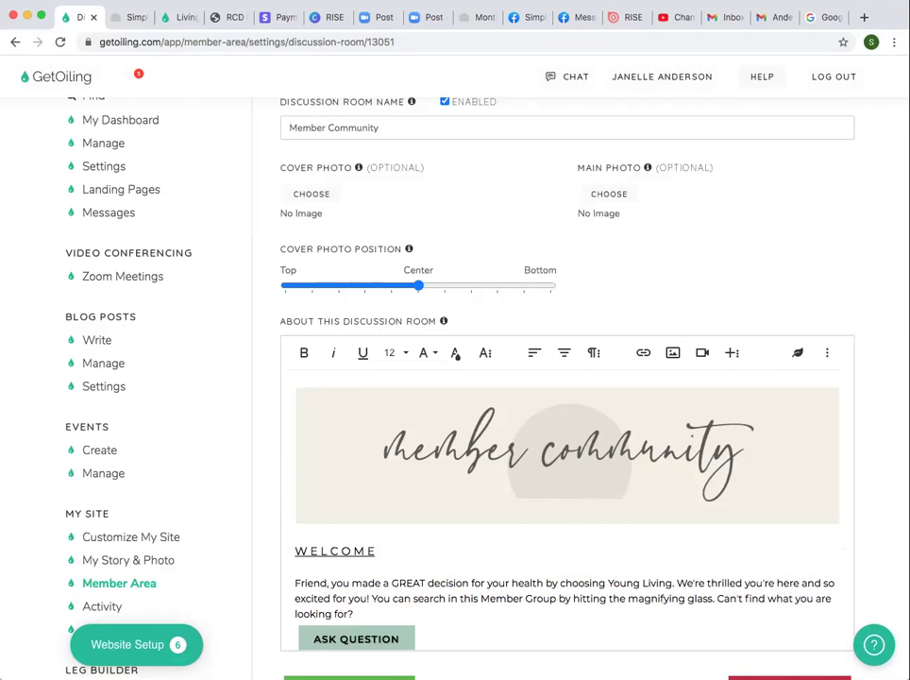
Review the Member Community room's settings and its description, from the banner through the Welcome, Start Here and Next Steps sections.
scroll(567, 378, down, 3)
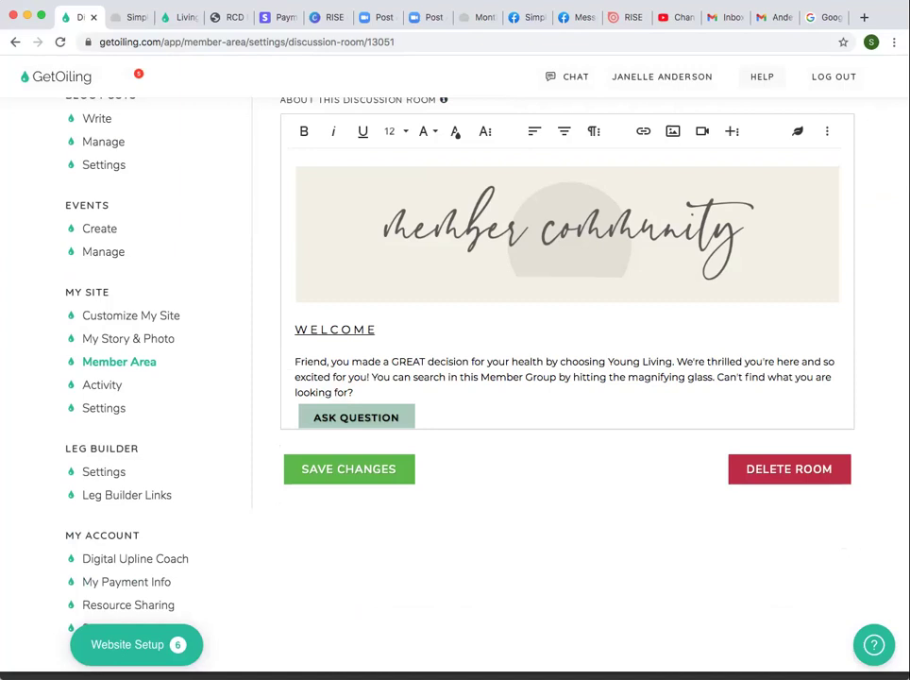
scroll(567, 378, up, 4)
scroll(567, 378, down, 2)
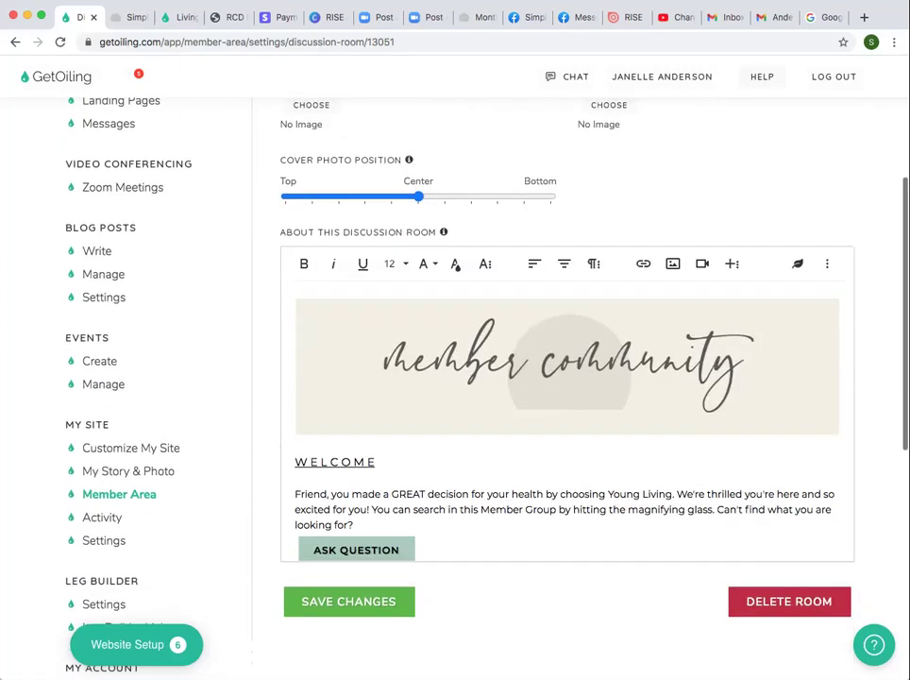
scroll(567, 378, down, 1)
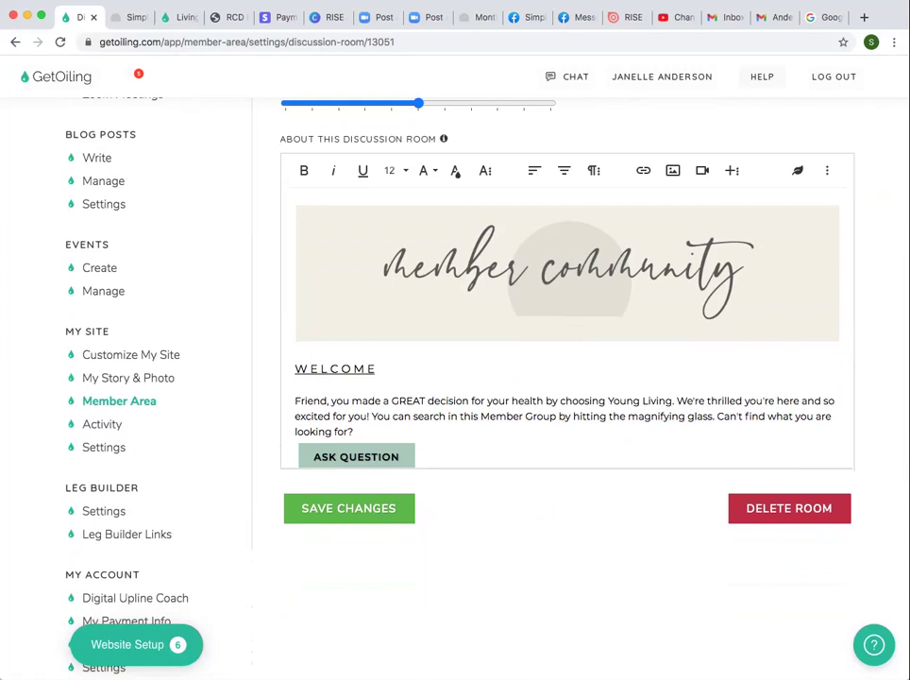
scroll(567, 331, down, 1)
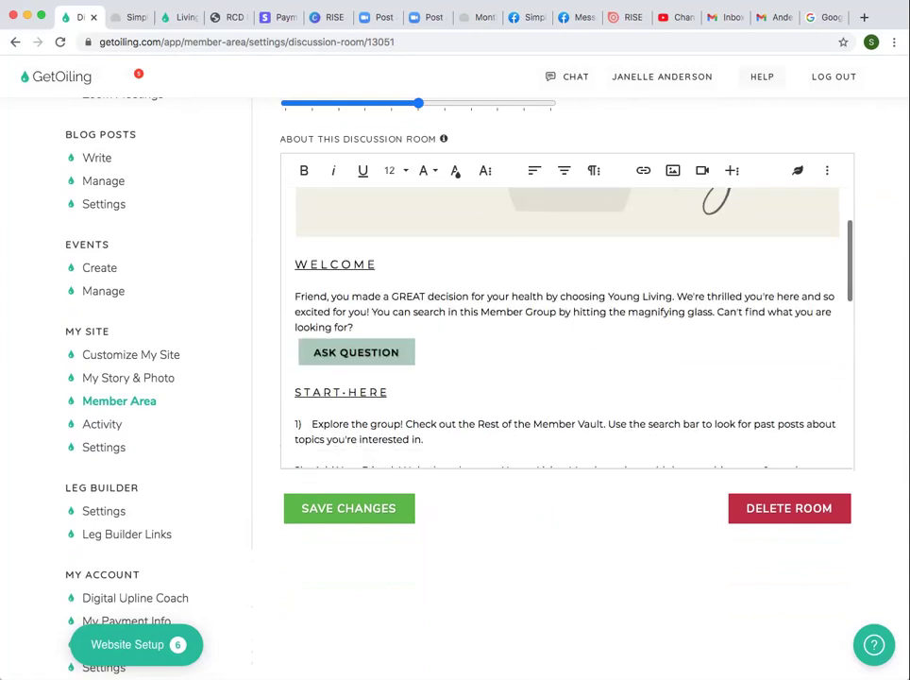
scroll(567, 330, down, 10)
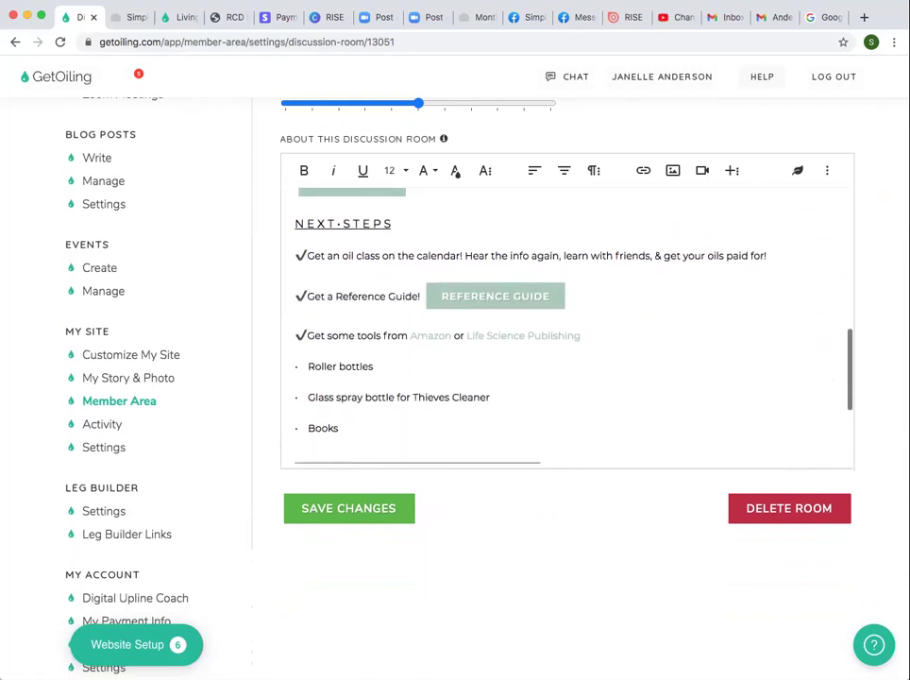
scroll(566, 331, down, 1)
scroll(567, 331, up, 1)
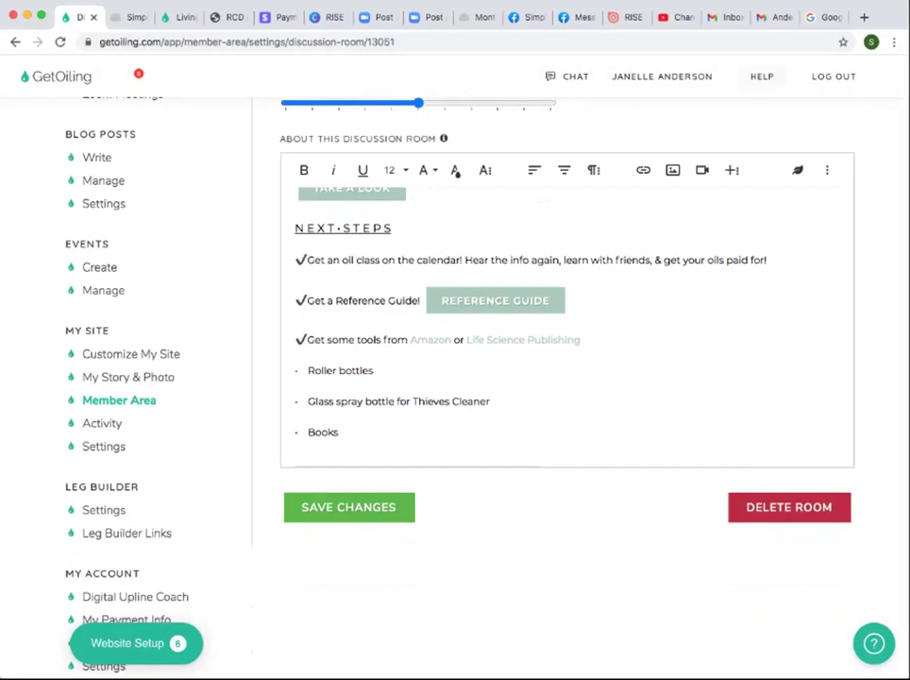
scroll(567, 325, up, 5)
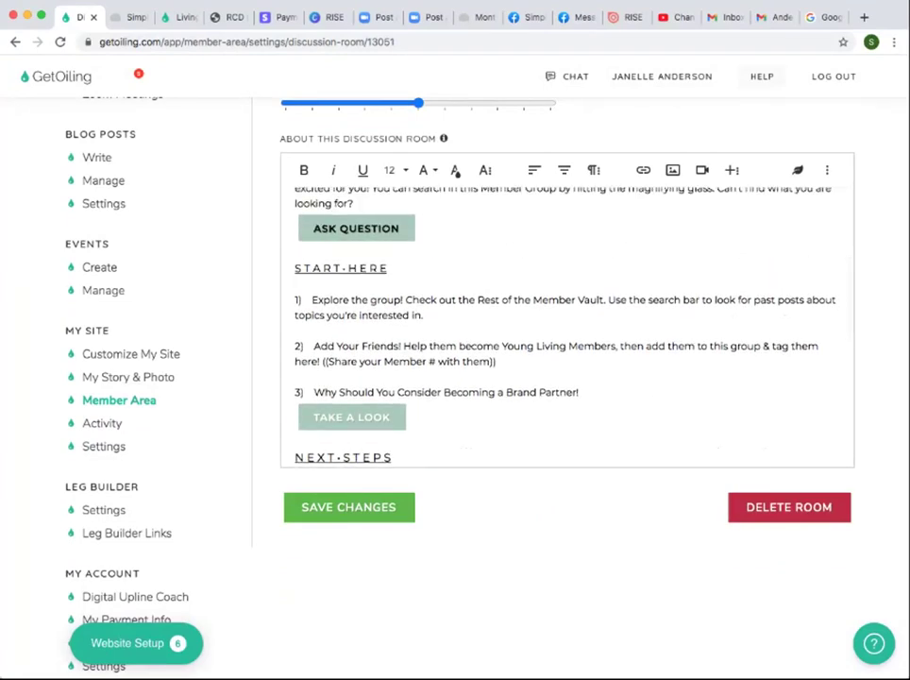
scroll(567, 326, up, 2)
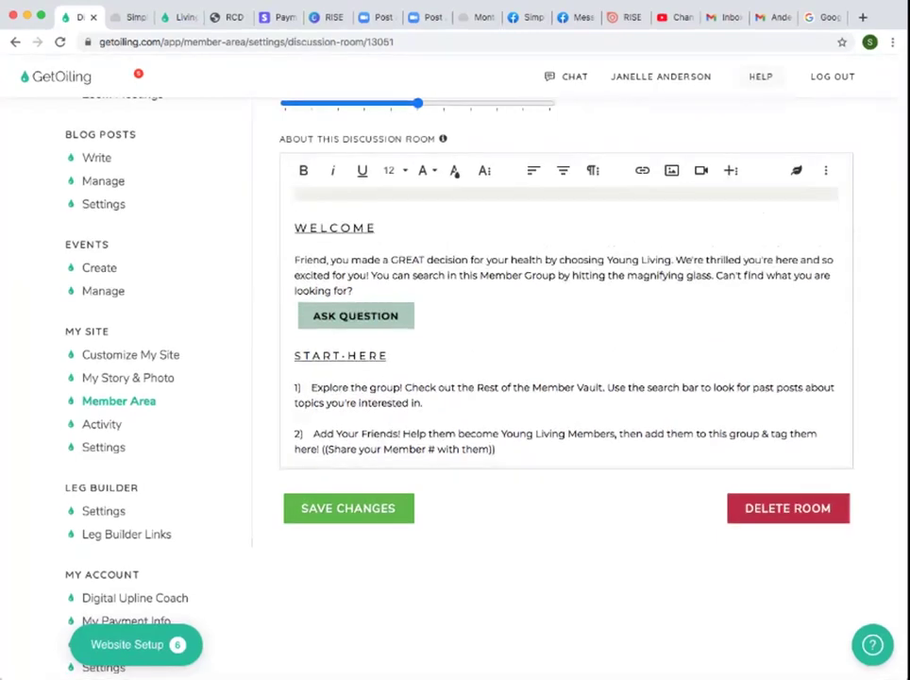
Check the link settings of the ASK QUESTION button, then delete that button from the Welcome section.
click(361, 318)
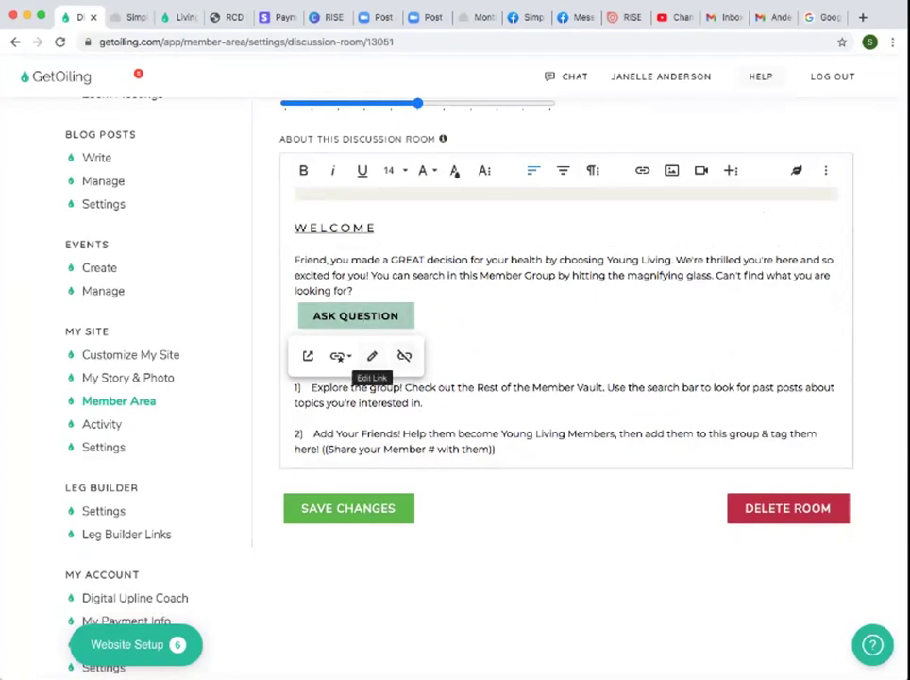
click(372, 356)
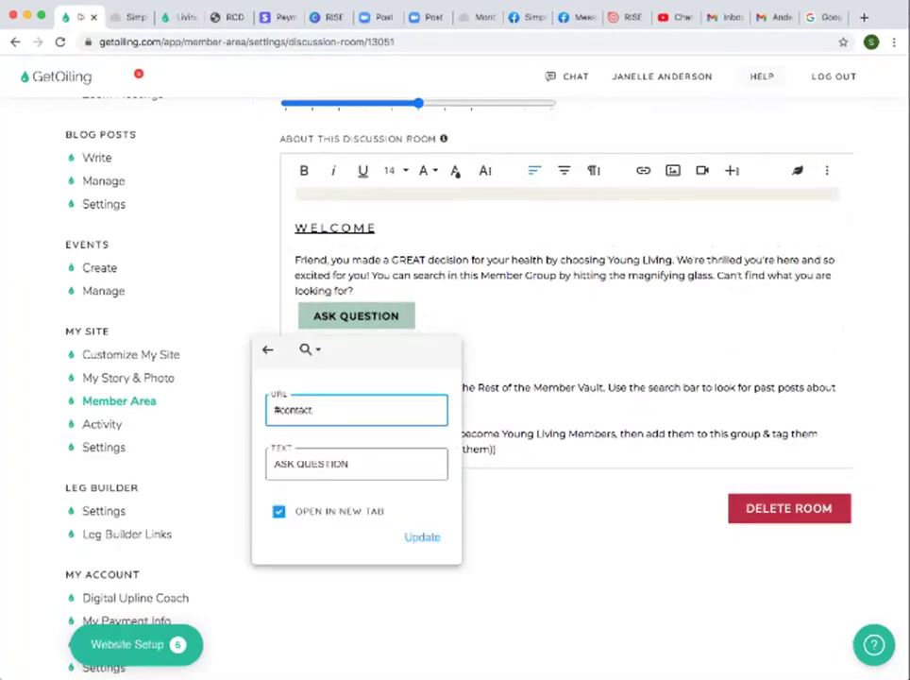
click(401, 317)
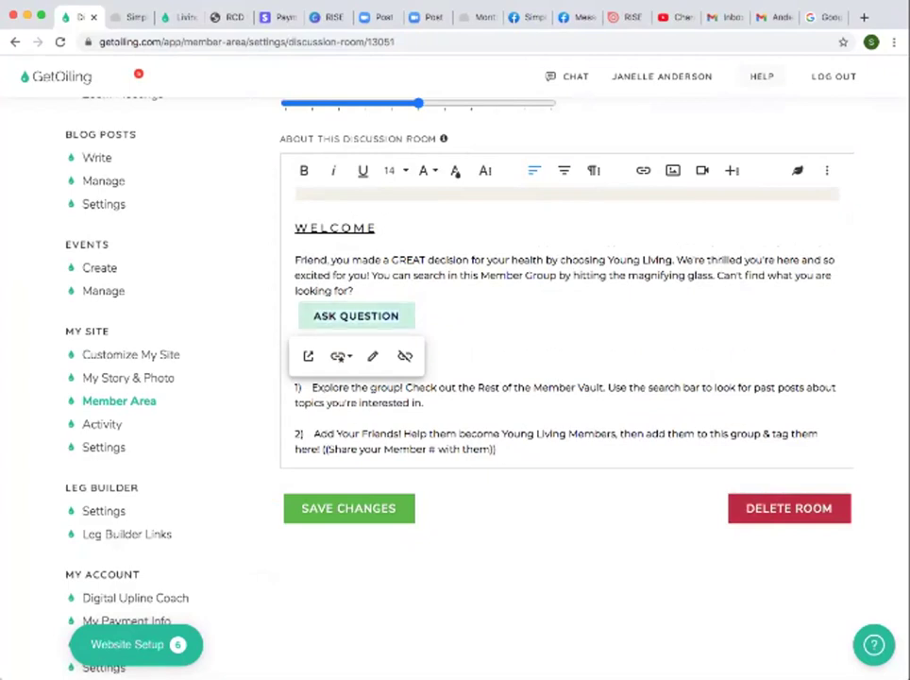
key(BackSpace)
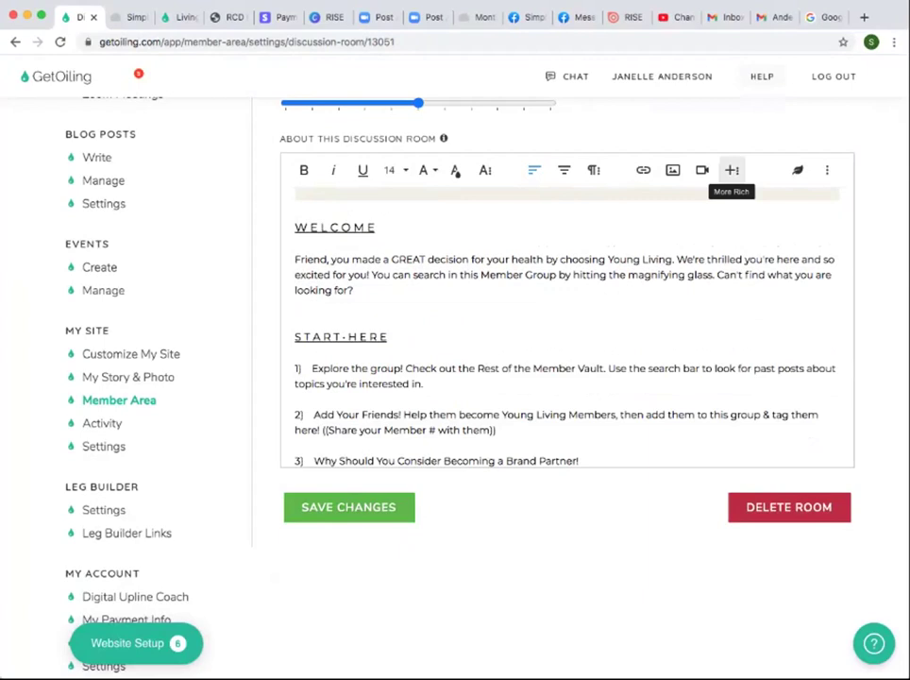
Insert a Leaf-coloured button on the empty line below the Welcome paragraph.
click(732, 170)
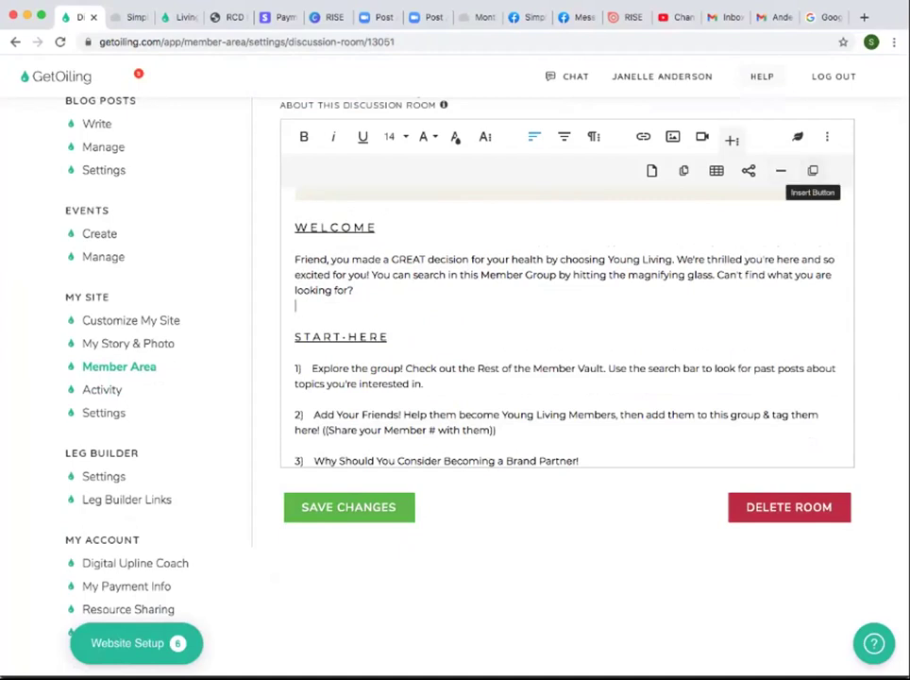
click(813, 170)
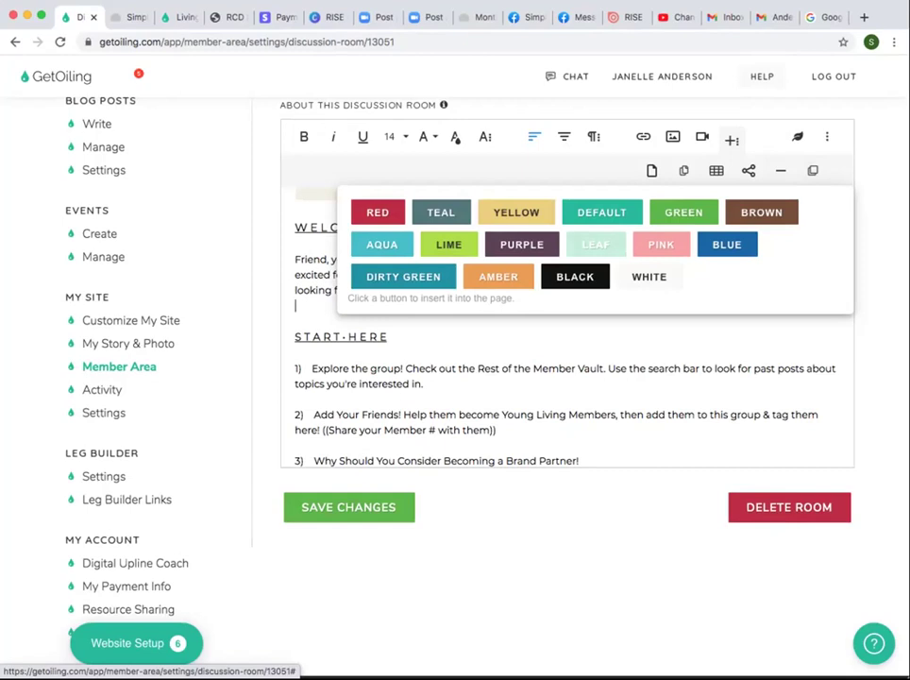
click(596, 245)
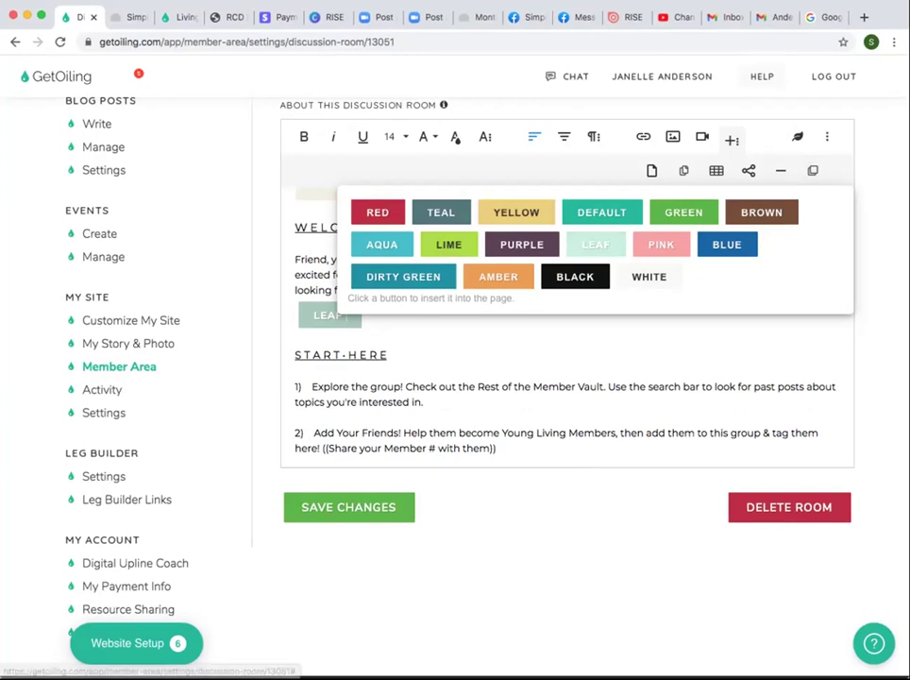
Insert another Leaf button, a Purple button and a Lime button after the first Leaf button.
click(596, 244)
click(521, 244)
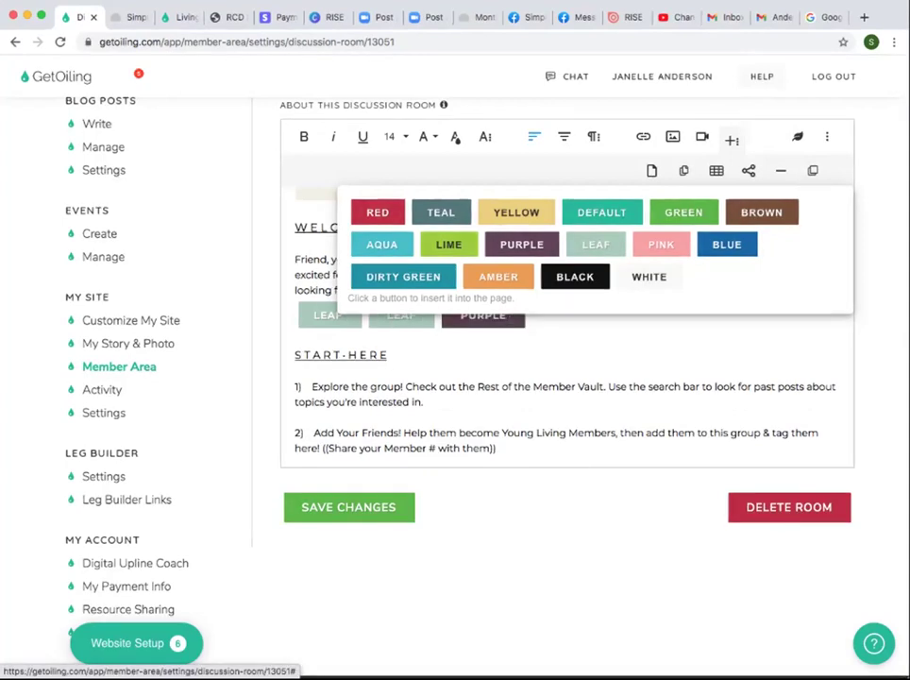
click(448, 244)
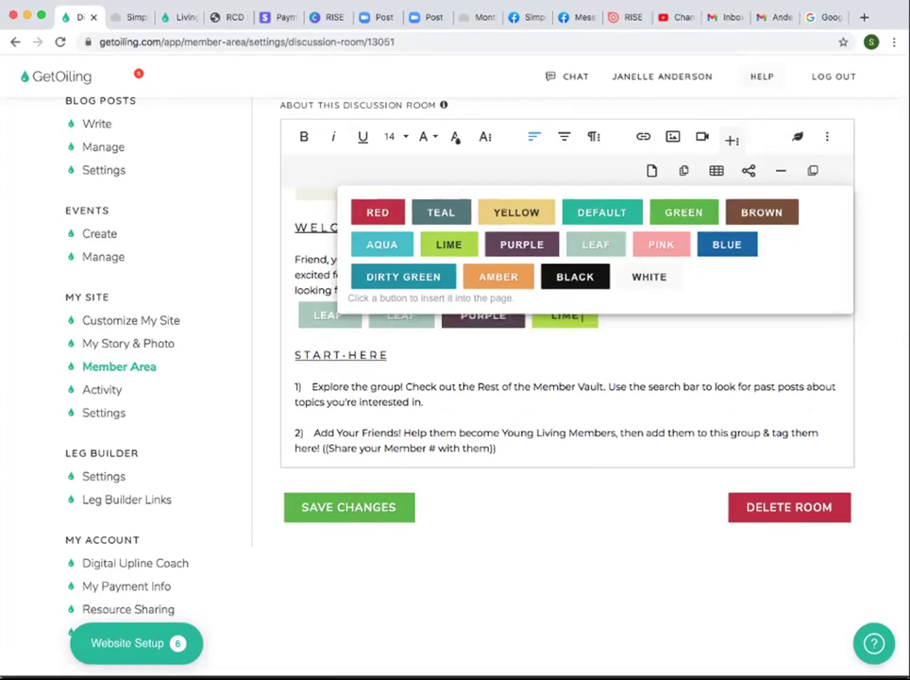
Delete the Lime, Purple and second Leaf buttons, keeping the first Leaf button and the blank line above Start Here.
click(296, 340)
click(583, 315)
double_click(565, 315)
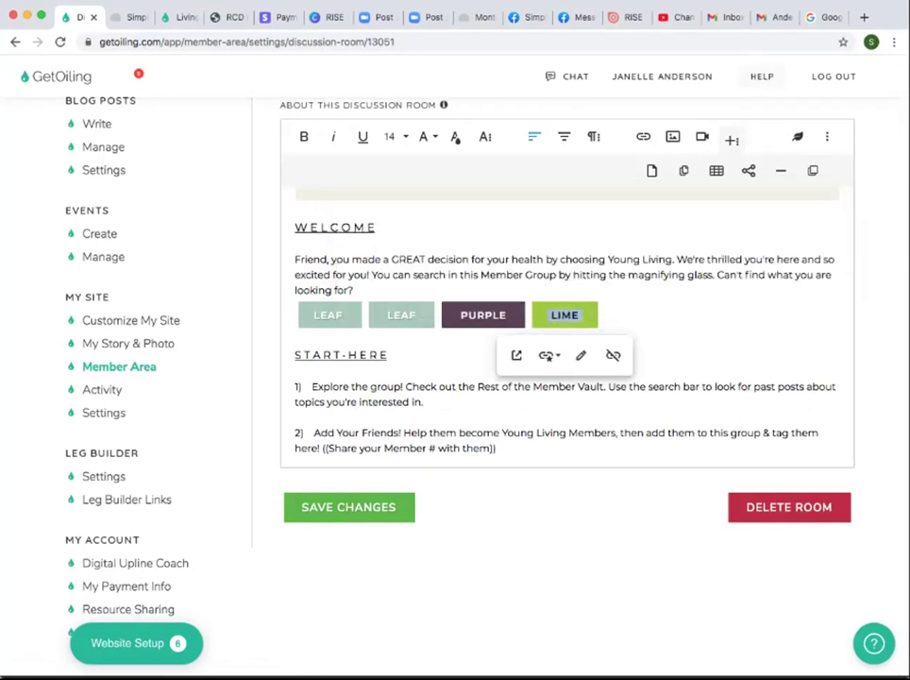
key(BackSpace)
key(Delete)
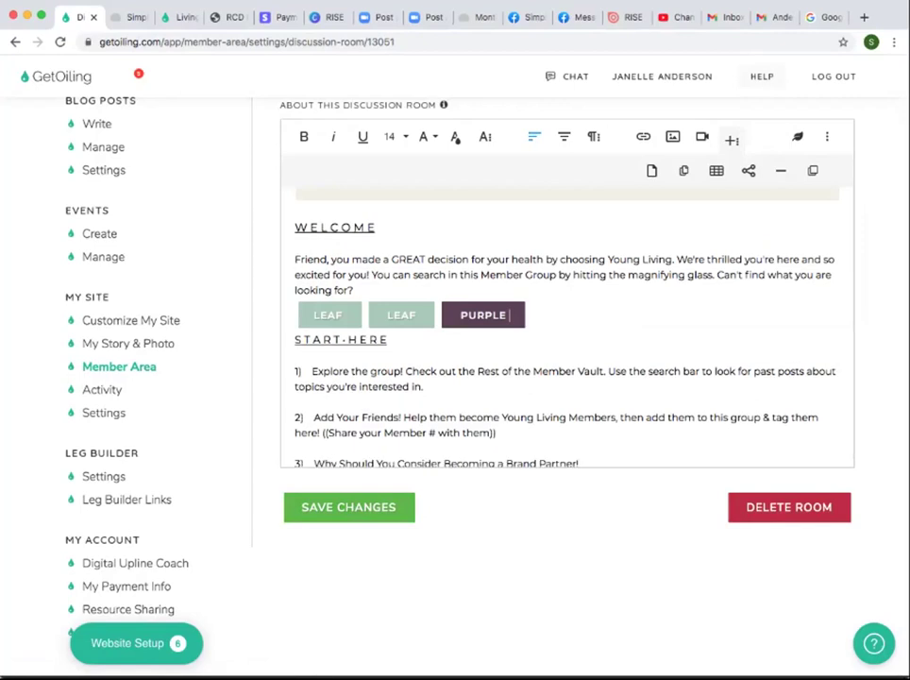
key(Return)
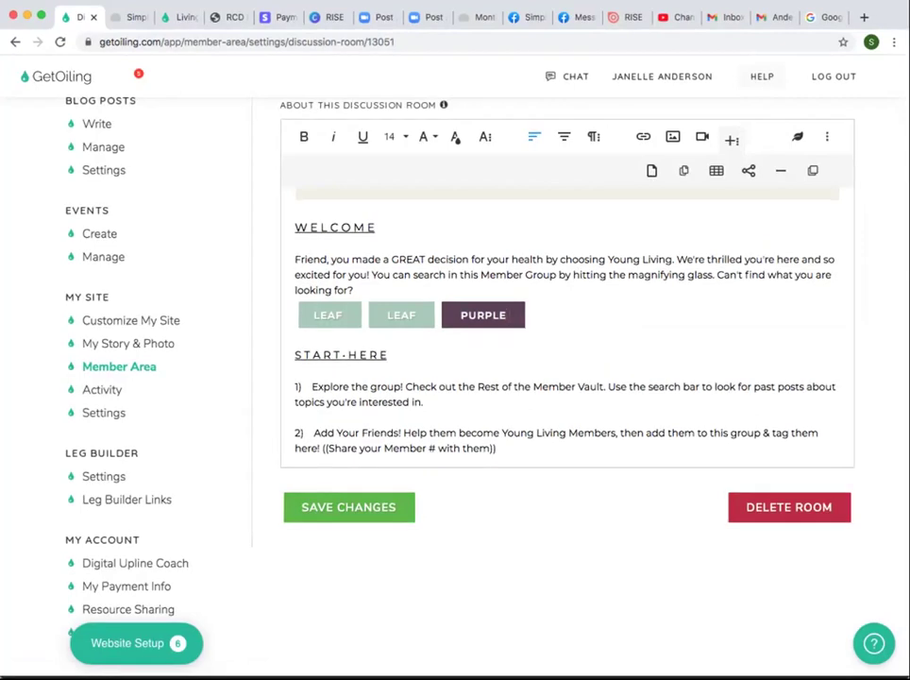
key(BackSpace)
key(BackSpace)
key(BackSpace)
key(BackSpace)
key(BackSpace)
key(BackSpace)
key(BackSpace)
key(BackSpace)
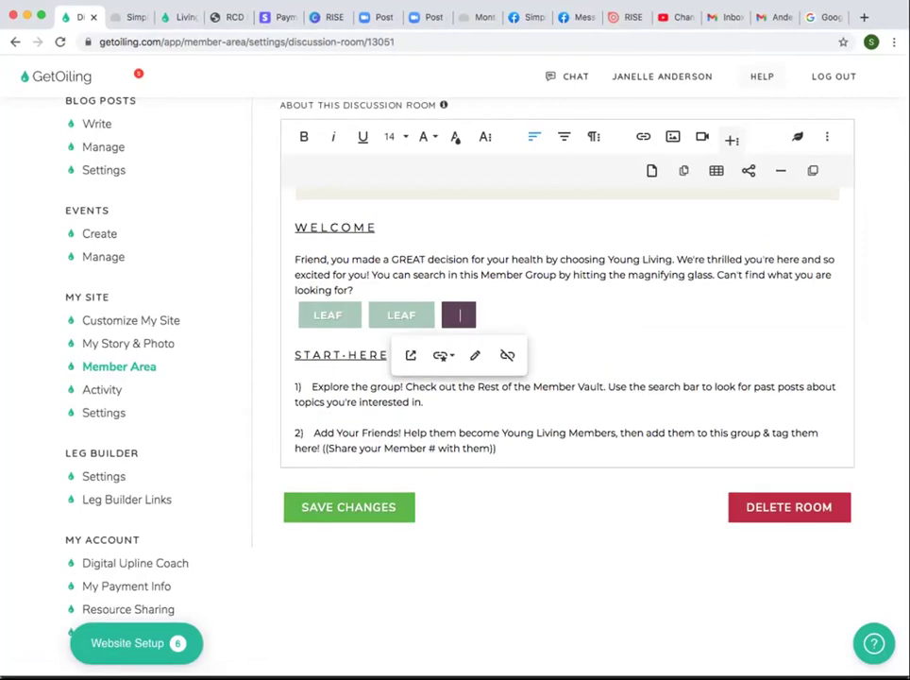
key(BackSpace)
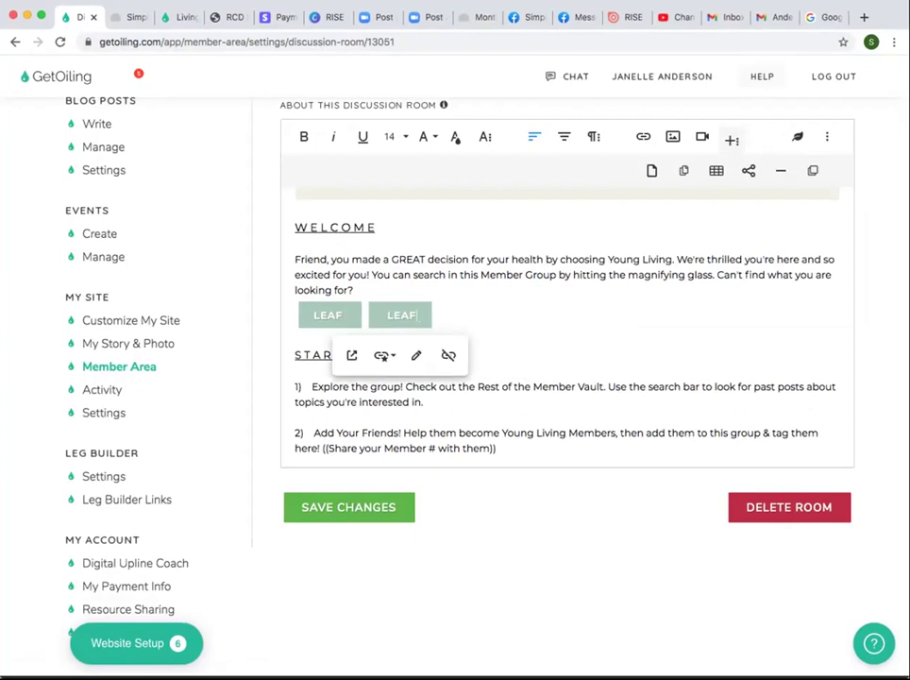
key(BackSpace)
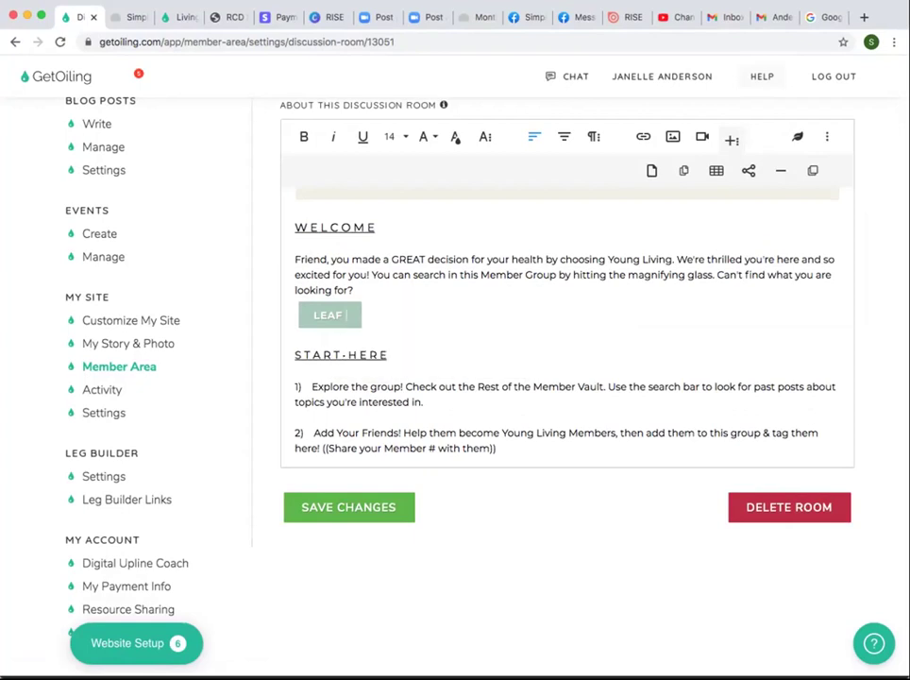
Set the link URL of the Leaf button to #contact.
key(Left)
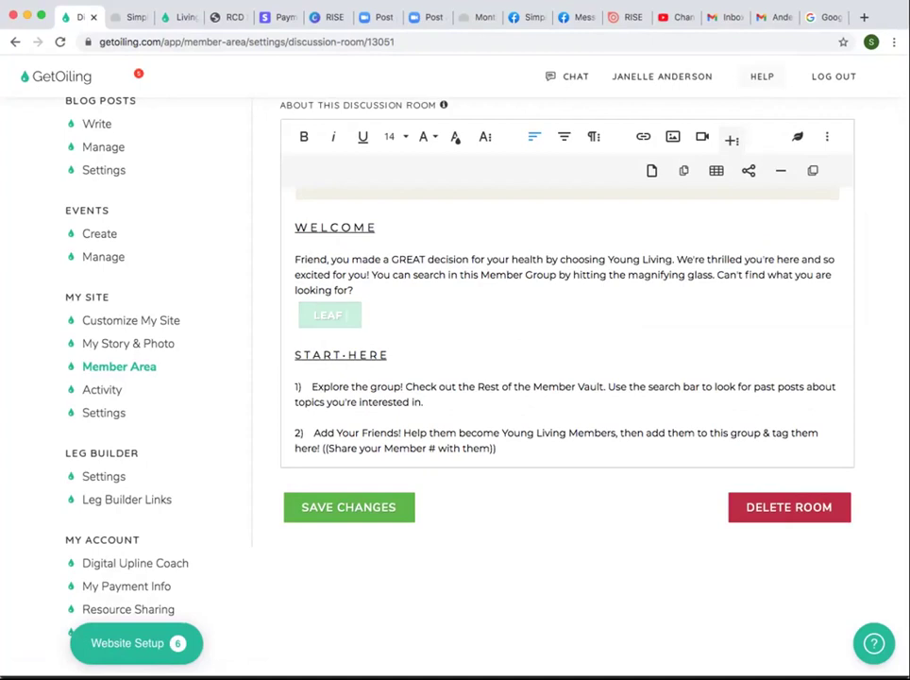
click(346, 315)
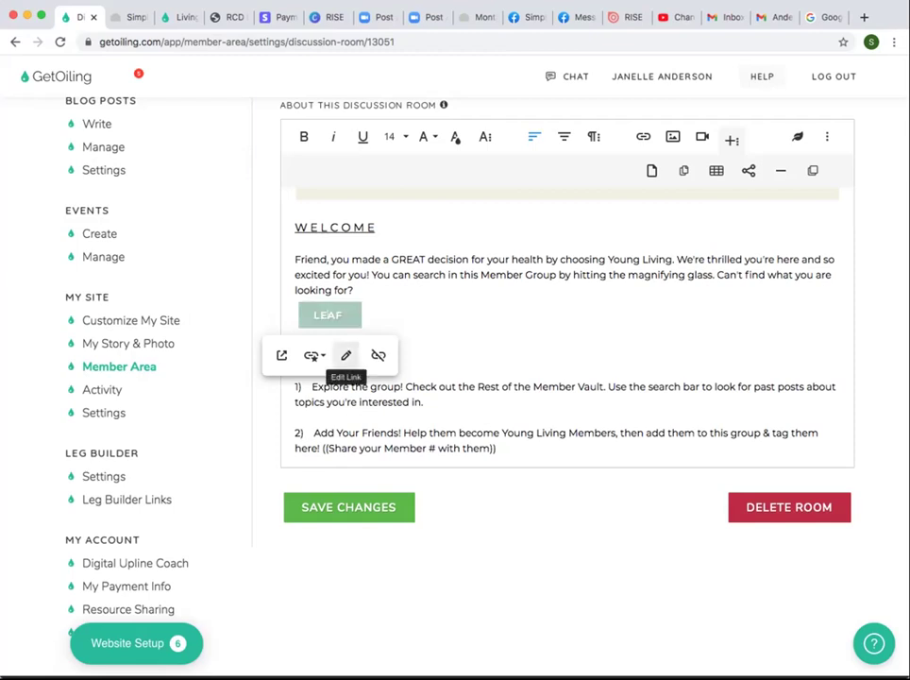
click(346, 355)
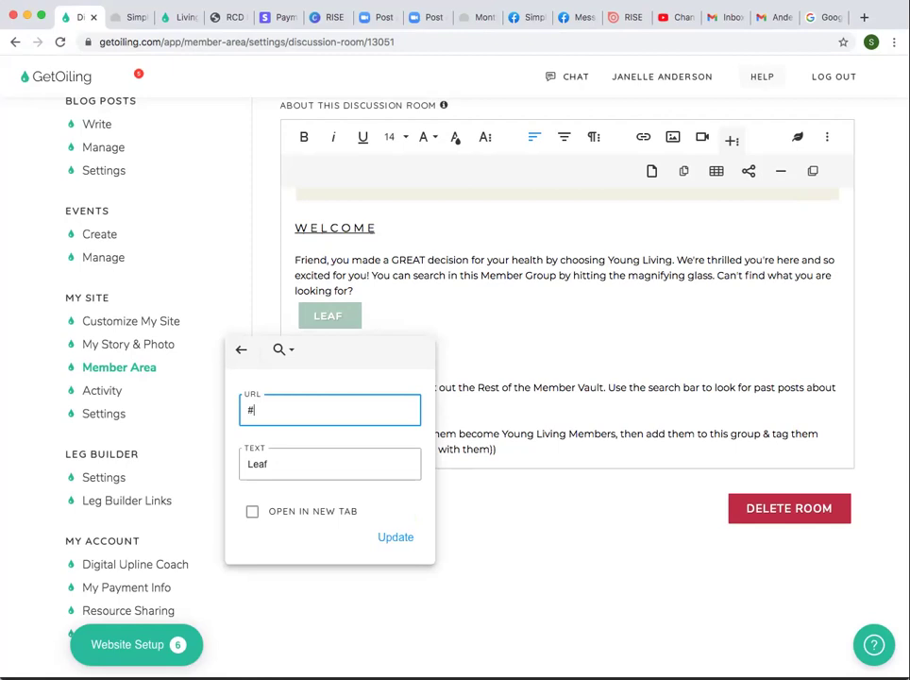
text(contact)
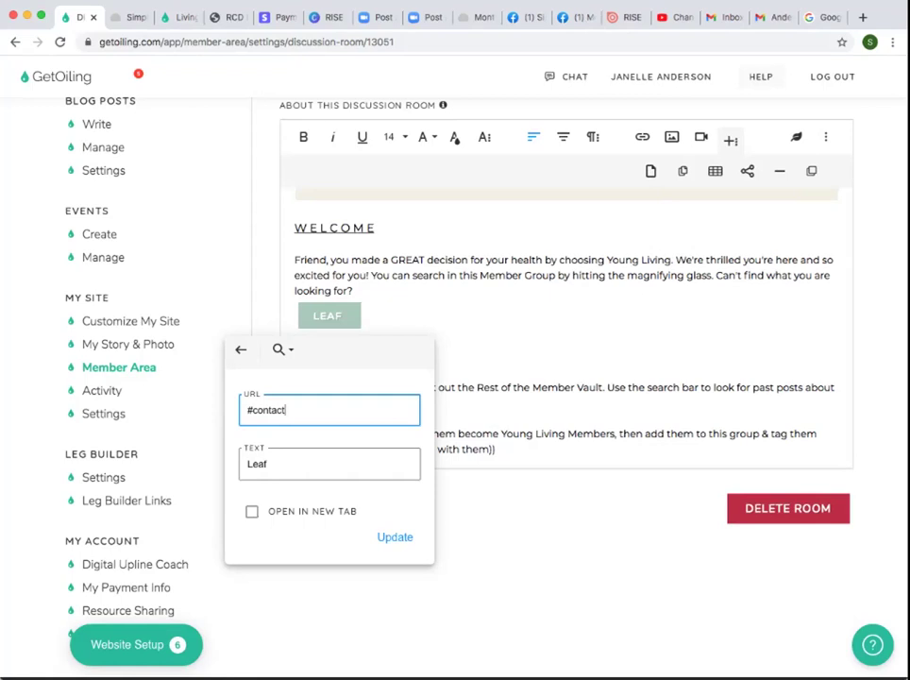
Change the button's text to ASK A QUESTION, make its link open in a new tab, and apply the update.
click(269, 462)
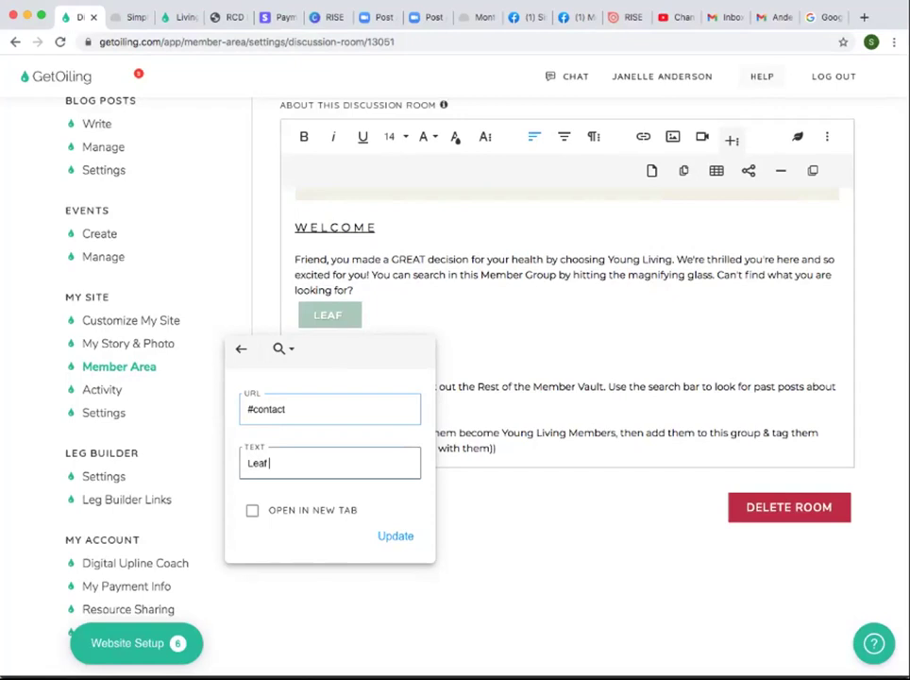
drag(269, 462, 247, 463)
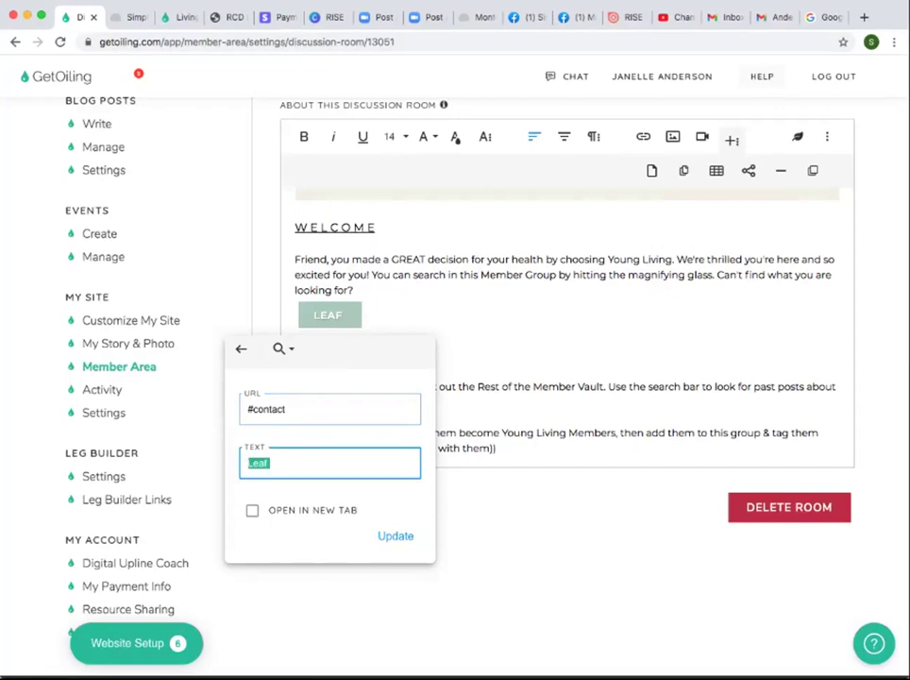
text(ASK A QUE)
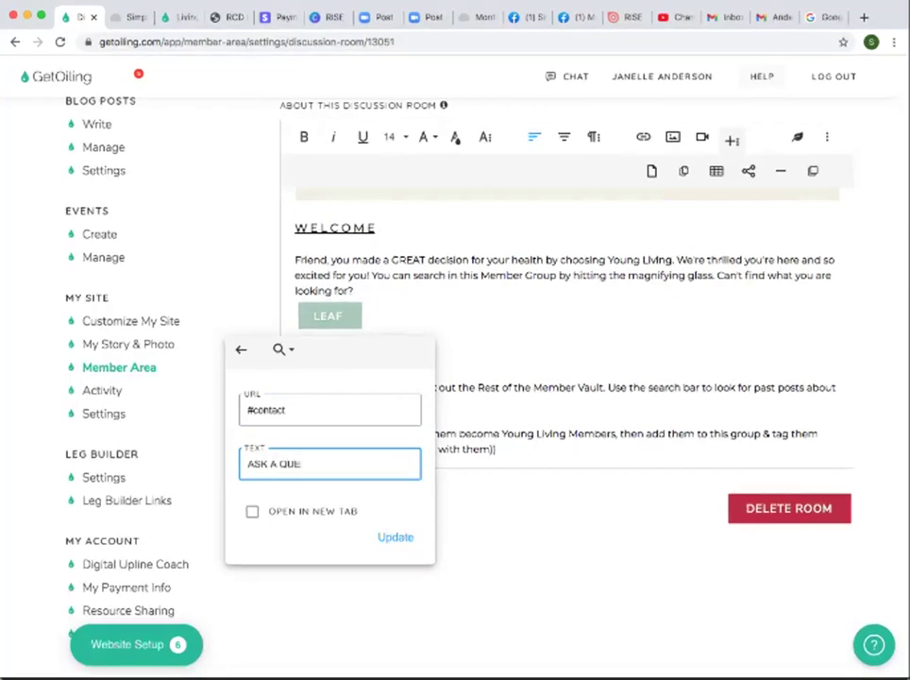
text(STION)
click(252, 511)
click(395, 537)
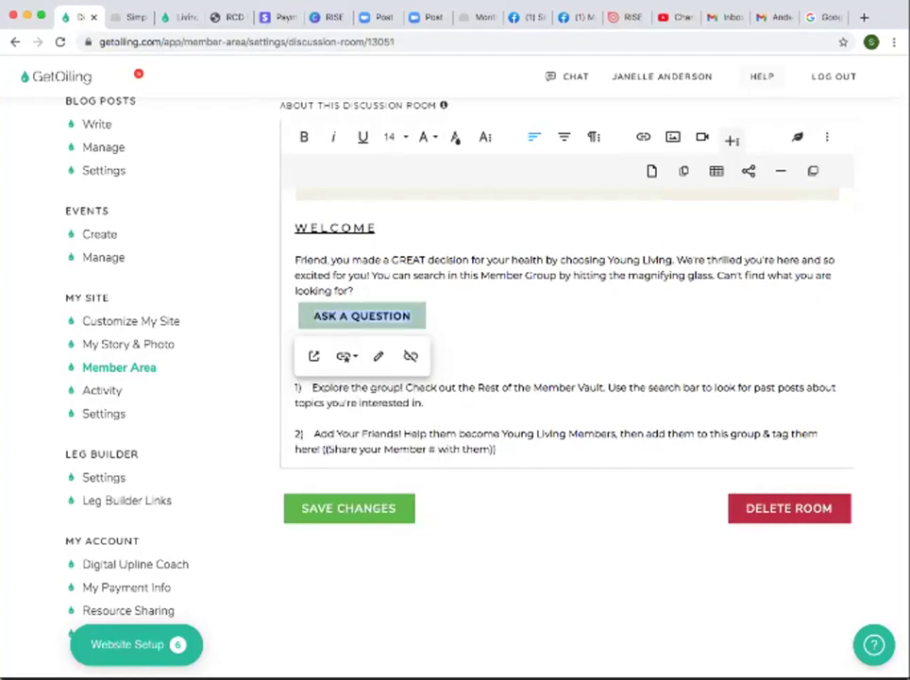
Set the text colour of the ASK A QUESTION button to black.
drag(412, 315, 348, 315)
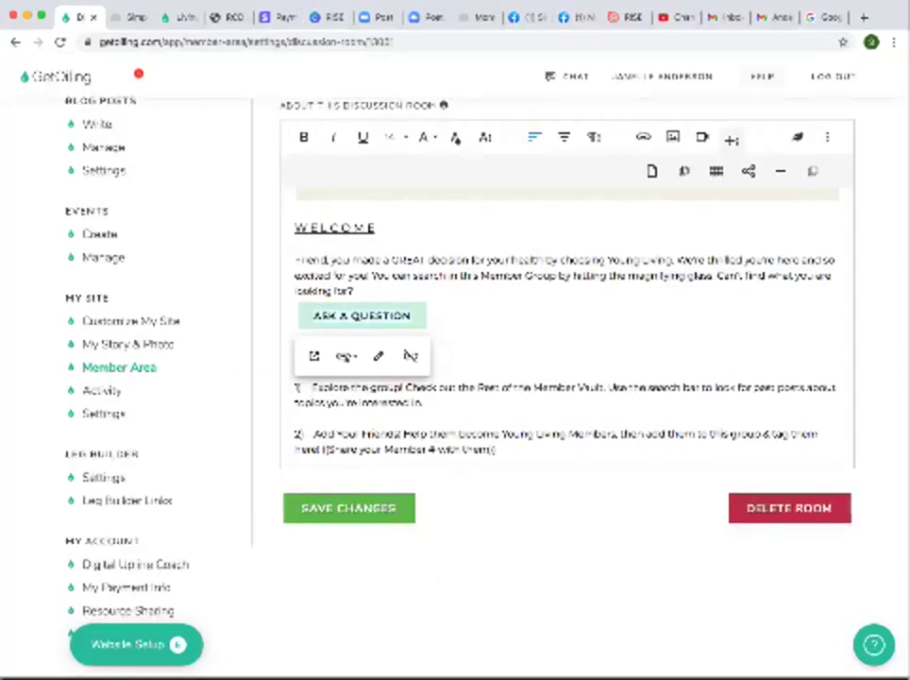
triple_click(362, 316)
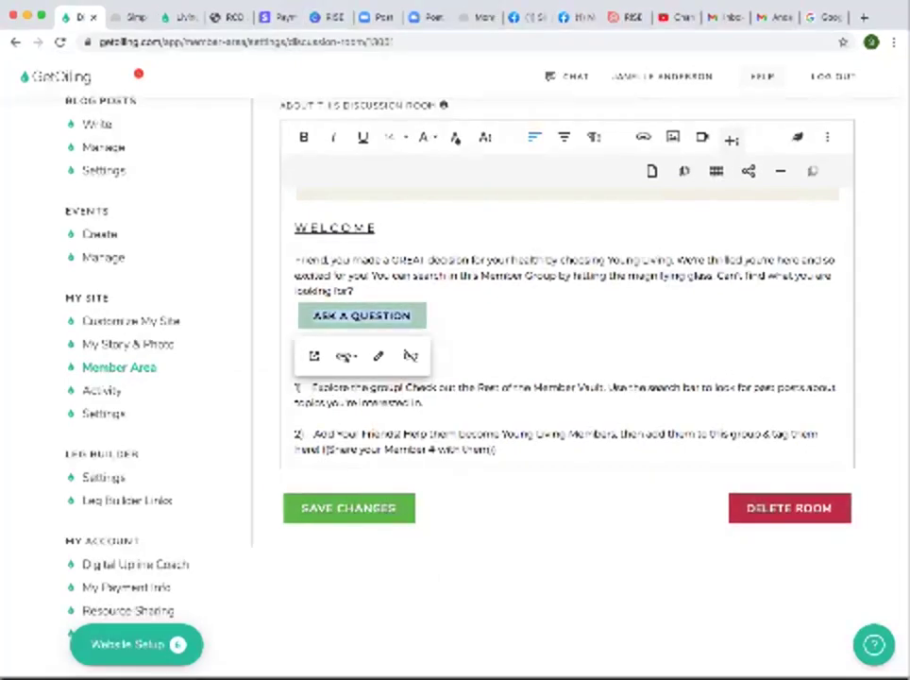
click(456, 138)
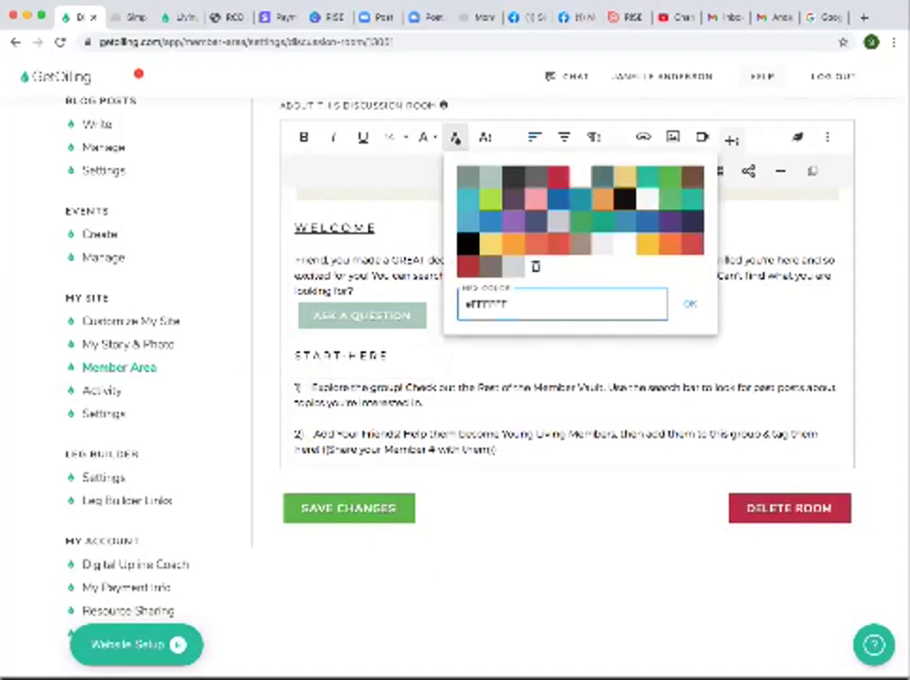
key(Return)
click(296, 342)
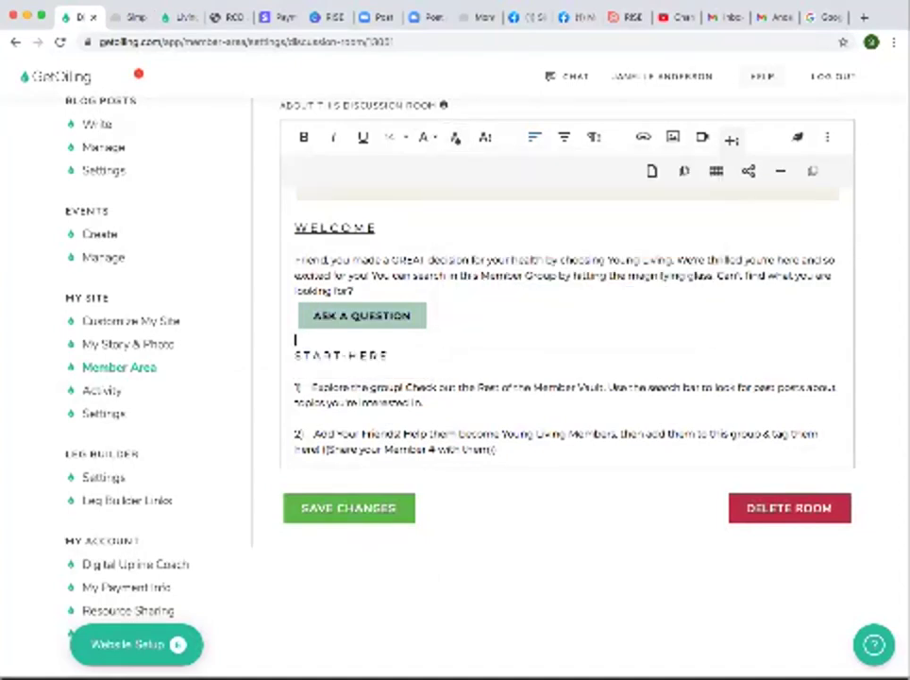
Set the text colour of the ASK A QUESTION button to white.
click(413, 316)
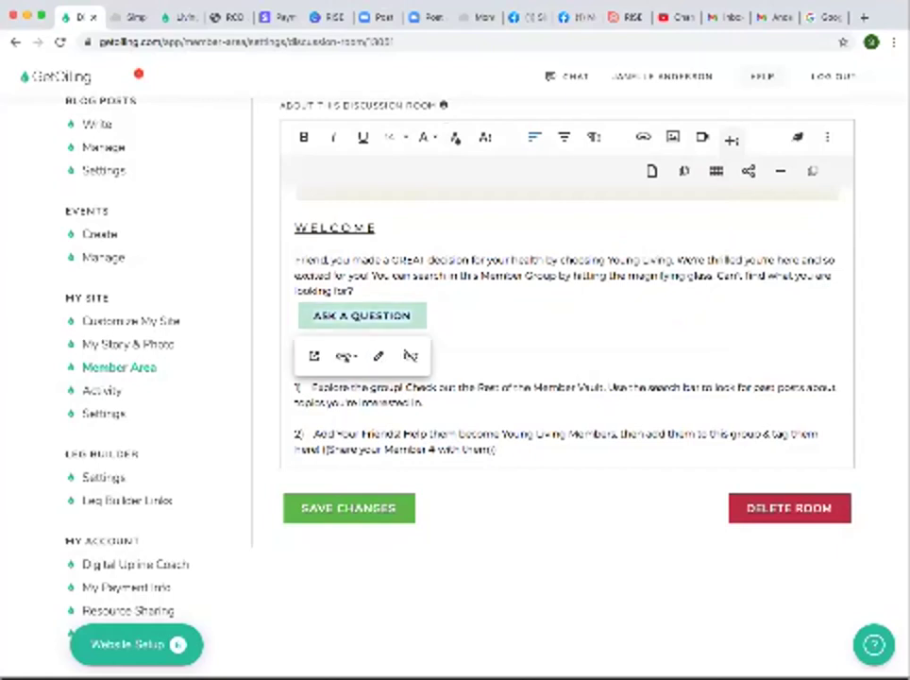
click(456, 138)
key(Return)
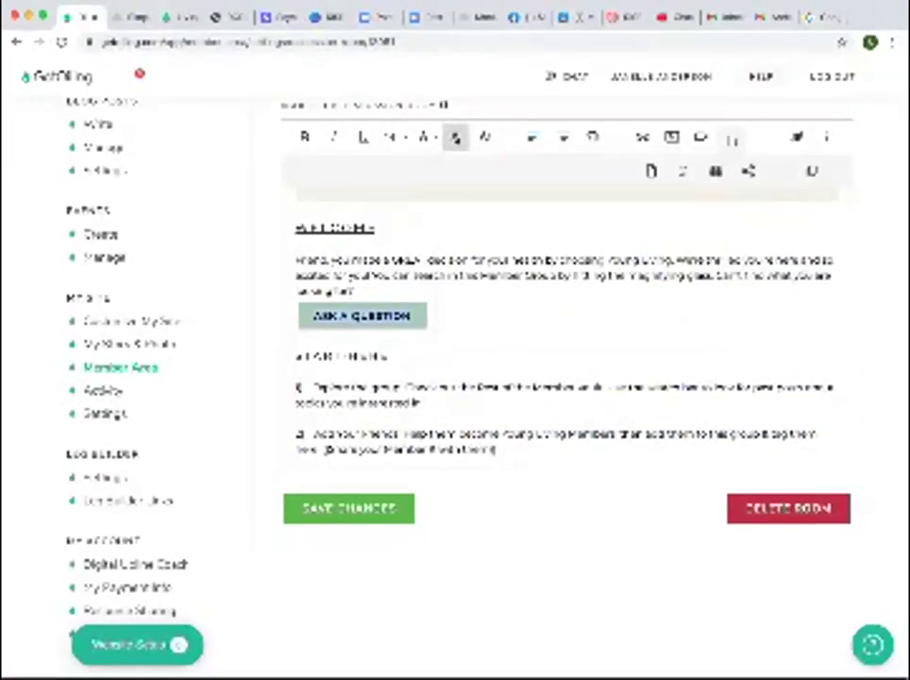
scroll(566, 330, down, 5)
scroll(496, 330, up, 1)
scroll(495, 330, down, 4)
scroll(496, 330, up, 5)
scroll(566, 359, up, 5)
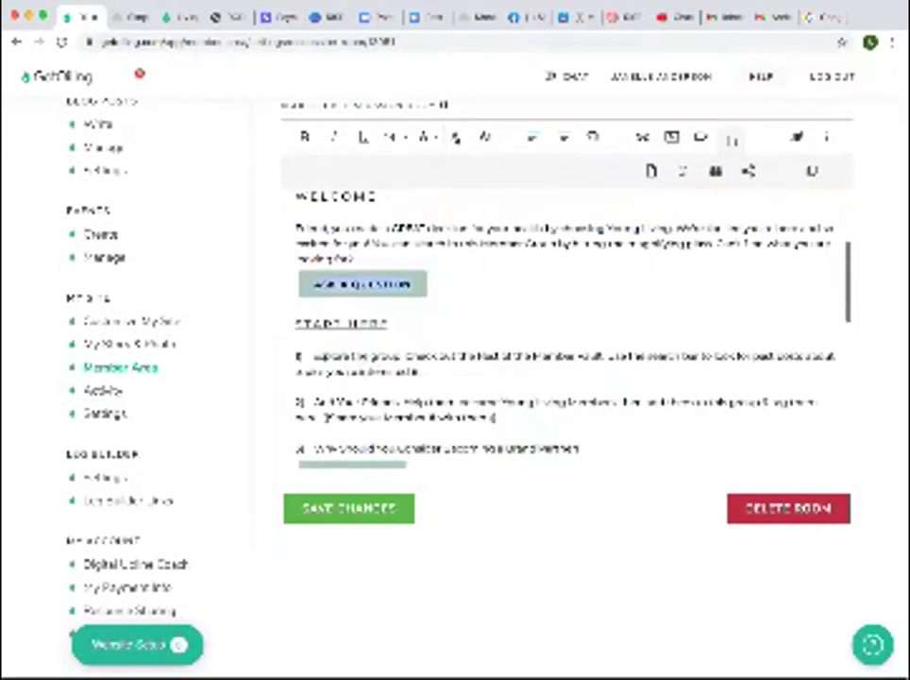
scroll(732, 139, down, 1)
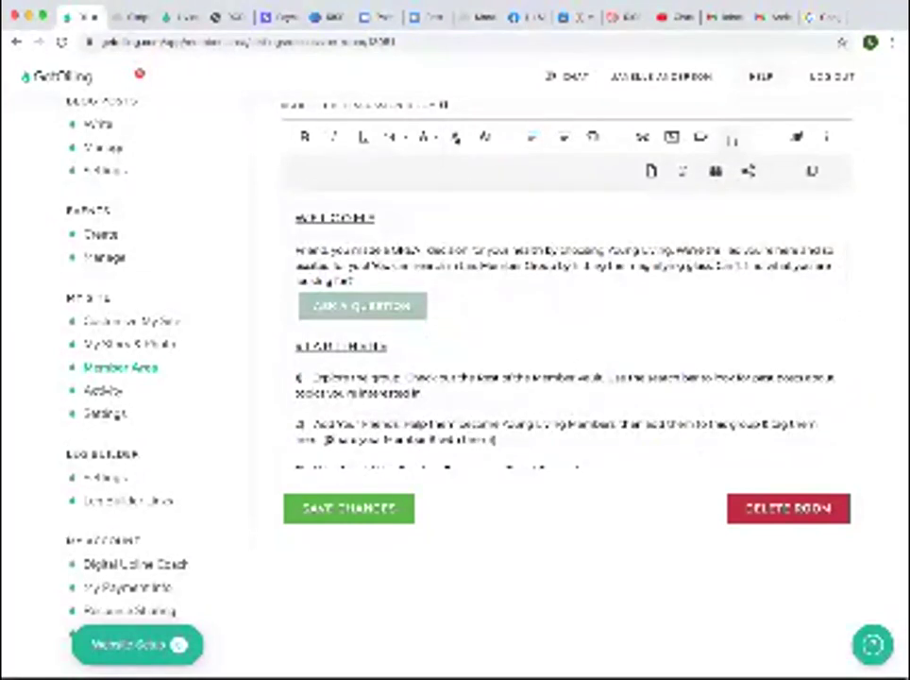
Copy the URL of the Life Science Publishing link under Next Steps, leaving the link's settings as they are.
scroll(732, 139, down, 4)
scroll(566, 359, down, 2)
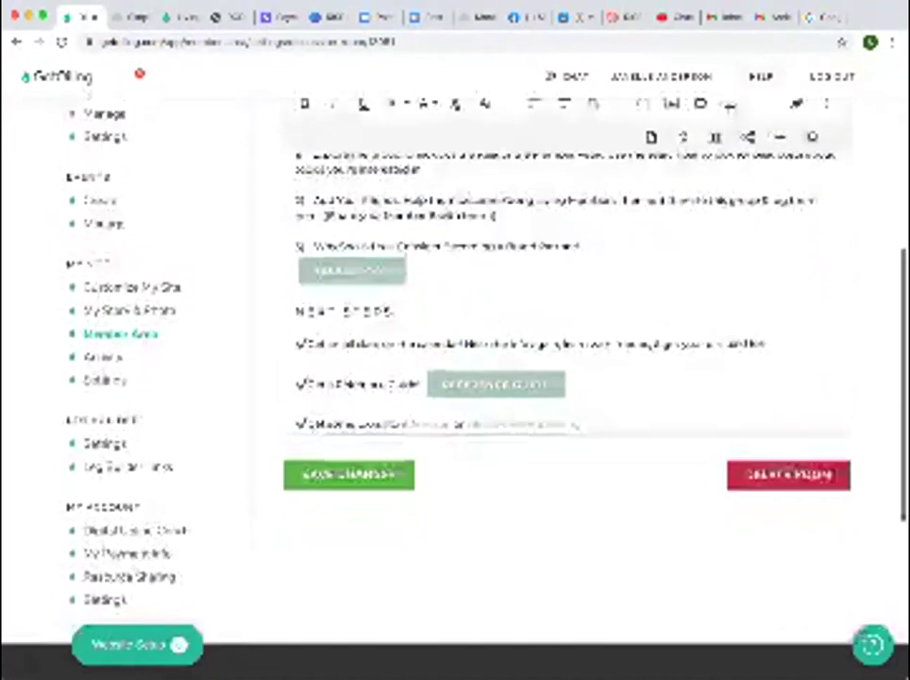
scroll(566, 359, up, 3)
scroll(567, 358, down, 3)
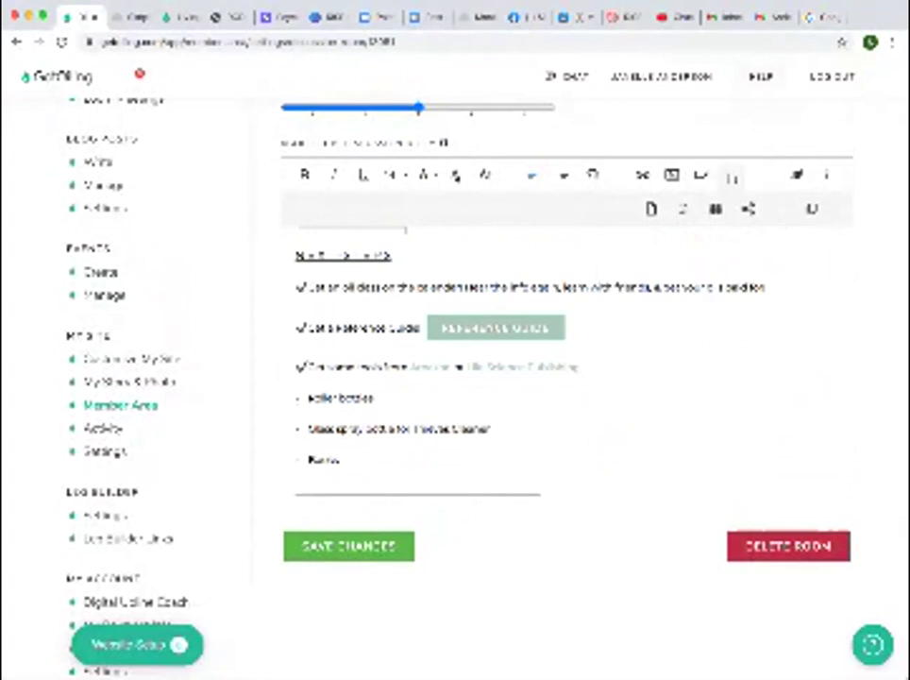
click(522, 367)
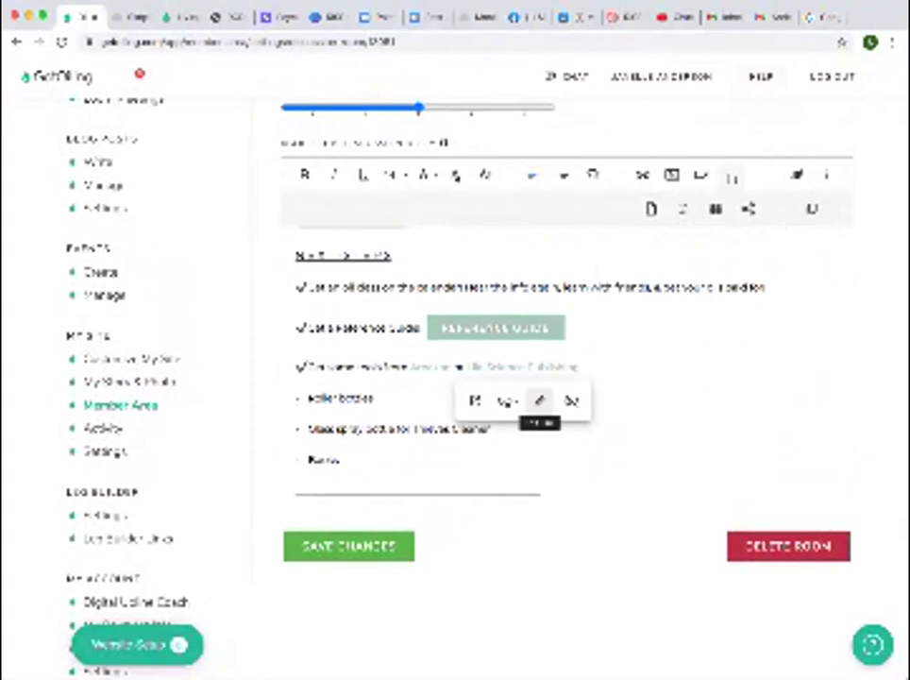
click(539, 399)
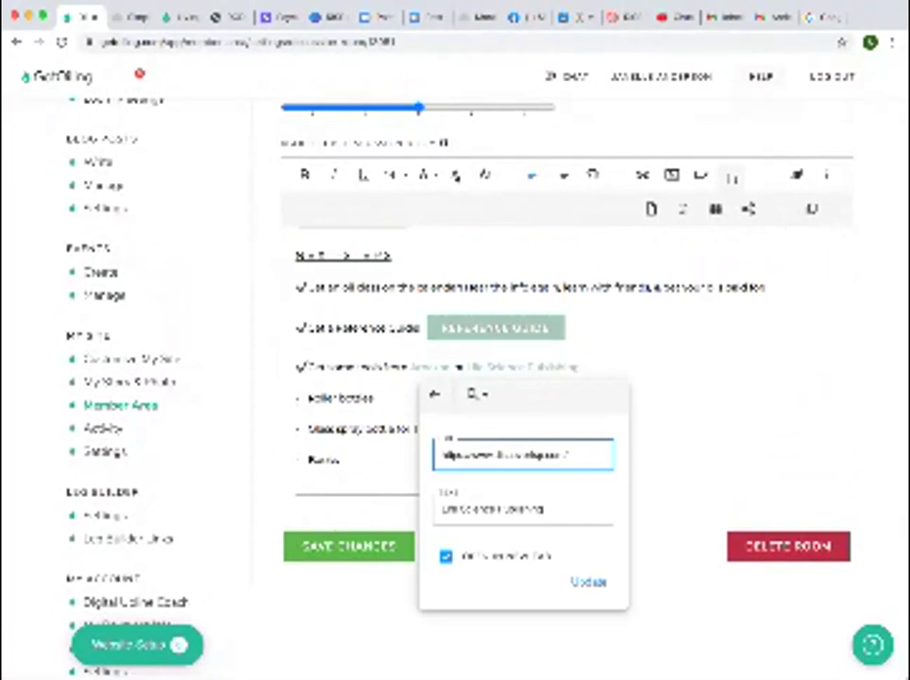
drag(569, 454, 442, 454)
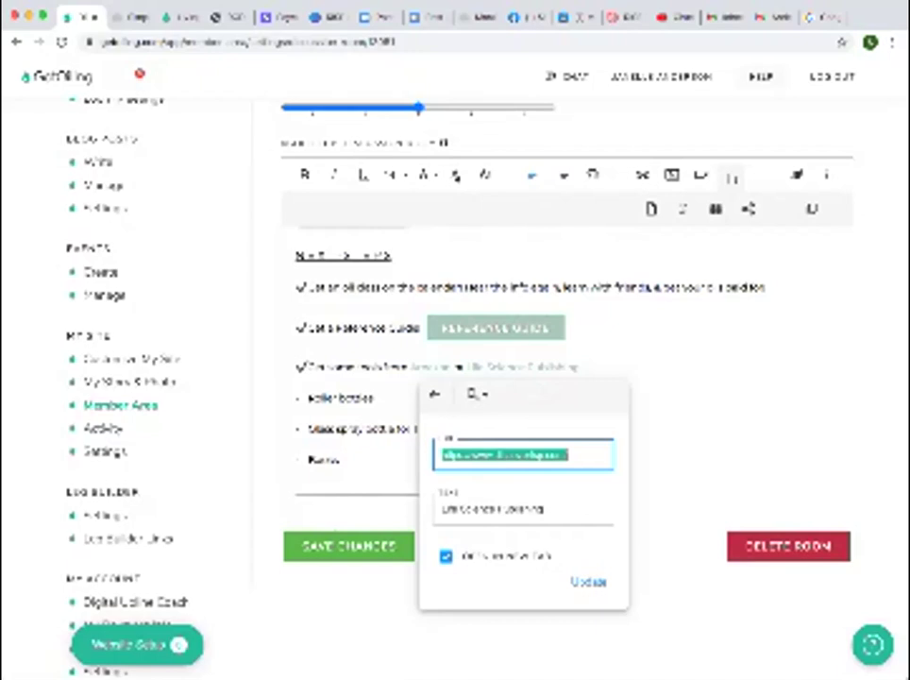
key(Escape)
Delete the Life Science Publishing link text after "Get some tools from Amazon or".
key(shift+Left)
key(shift+Left)
key(shift+Left)
key(shift+Left)
key(shift+Left)
key(shift+Left)
key(shift+Left)
key(shift+Left)
key(shift+Left)
key(shift+Left)
key(shift+Left)
key(shift+Left)
key(shift+Left)
key(shift+Left)
key(shift+Left)
key(shift+Left)
key(shift+Left)
key(shift+Left)
key(shift+Left)
key(shift+Left)
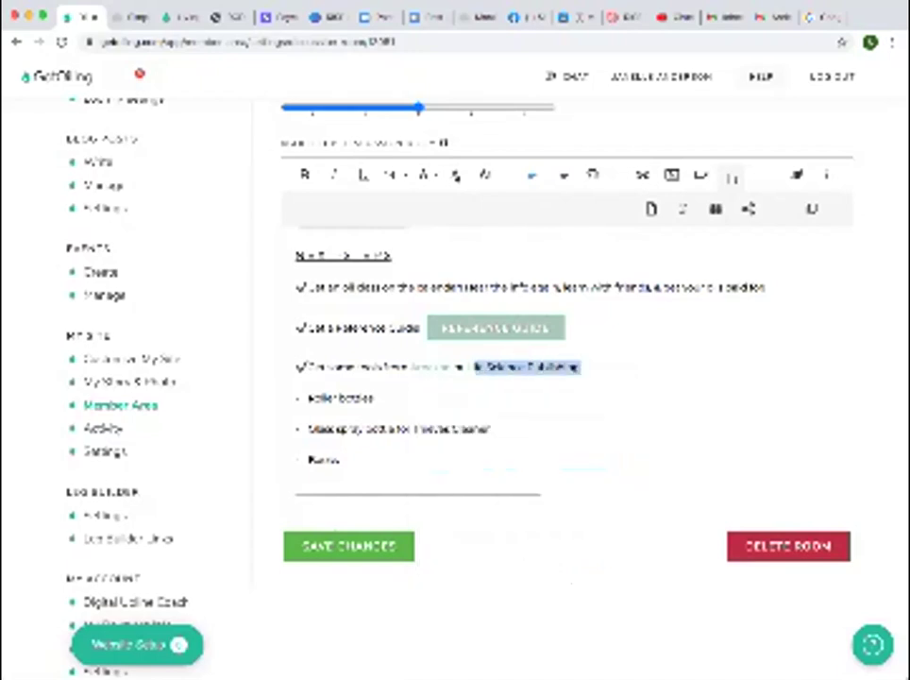
key(shift+Left)
key(shift+Left)
key(BackSpace)
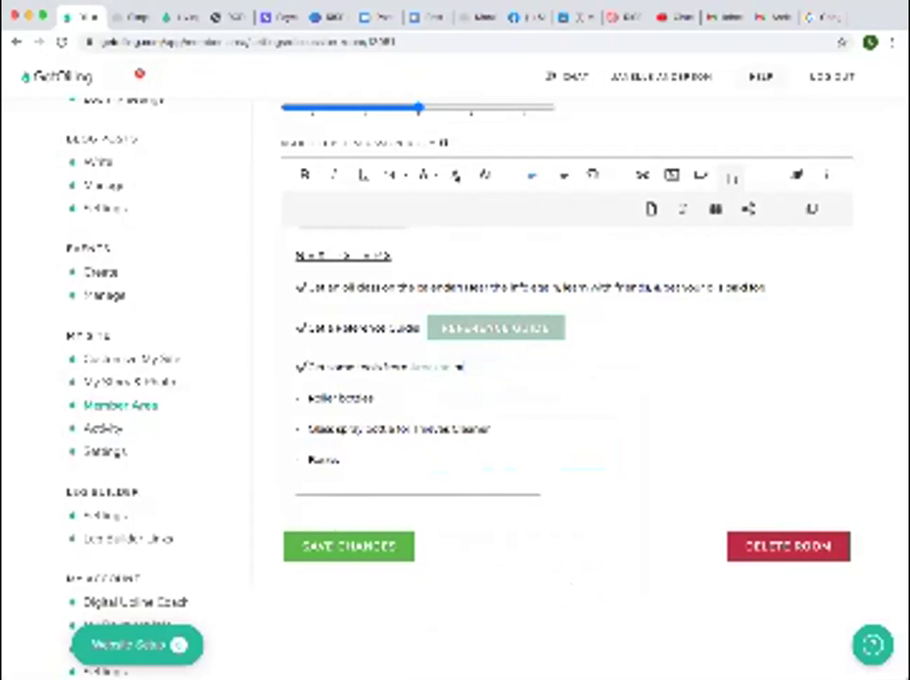
Insert a Leaf button after "Get some tools from Amazon or" and select it.
click(811, 208)
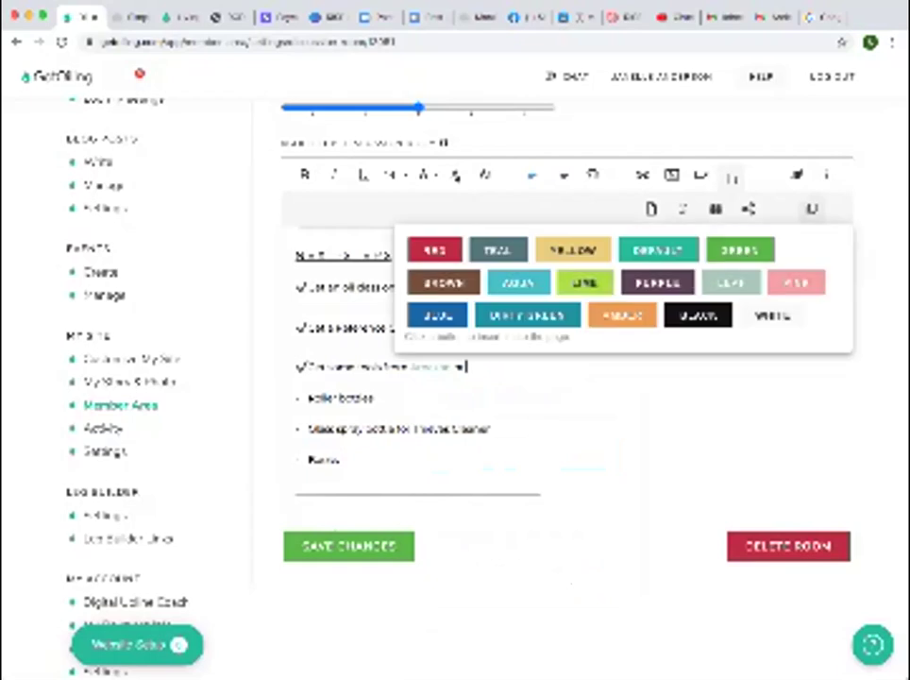
click(731, 282)
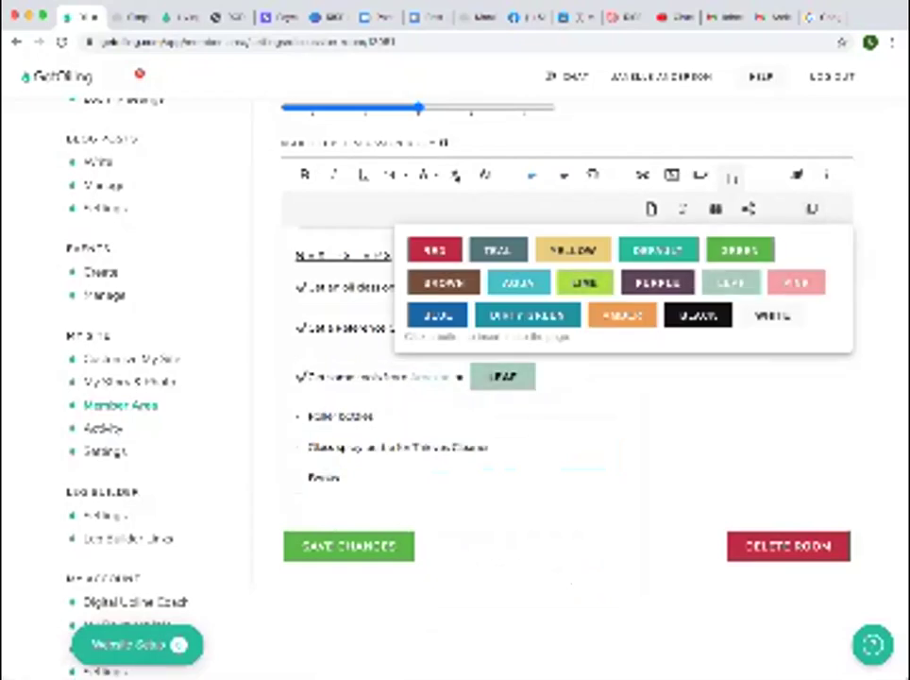
click(550, 377)
click(503, 377)
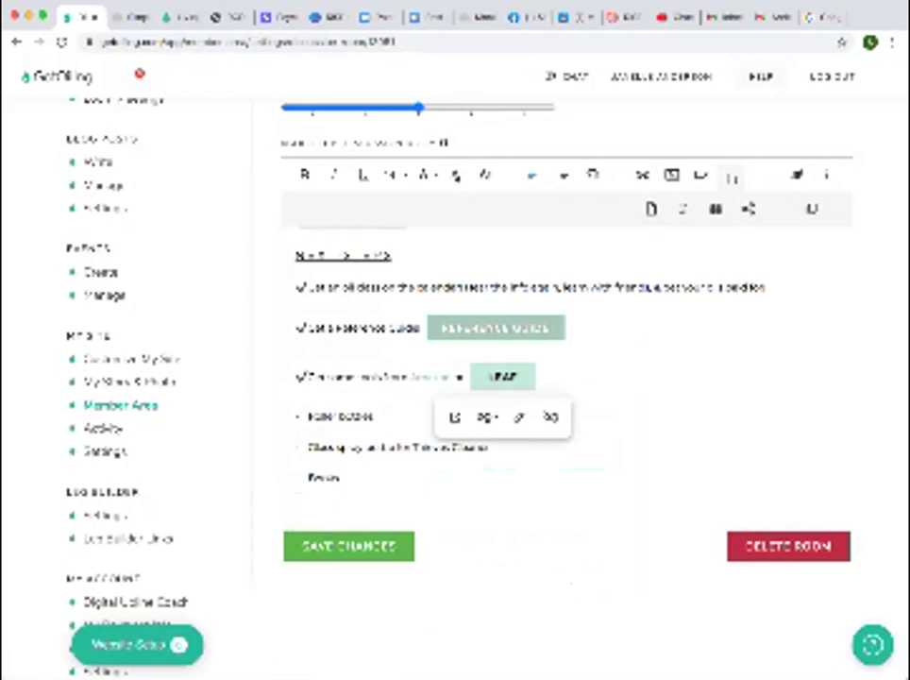
click(519, 417)
double_click(425, 471)
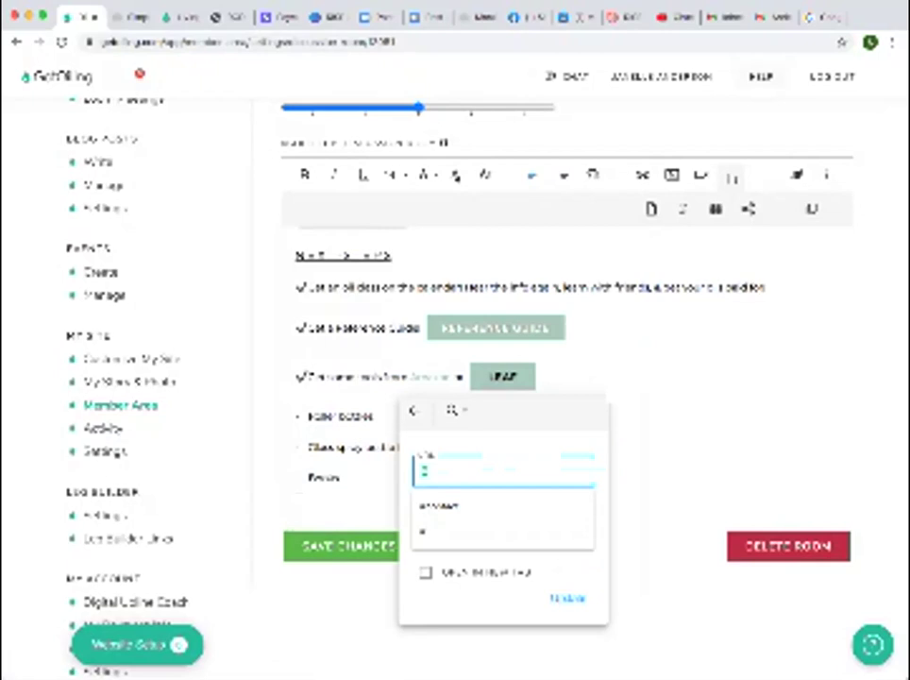
key(super+v)
key(Tab)
text(Leaf Guide PDF Download)
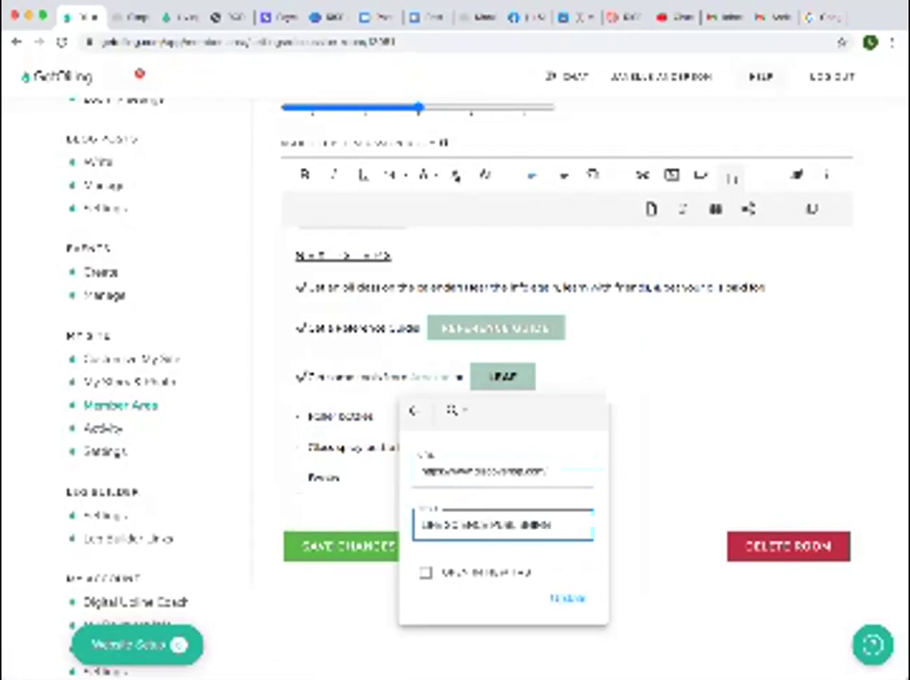
key(Tab)
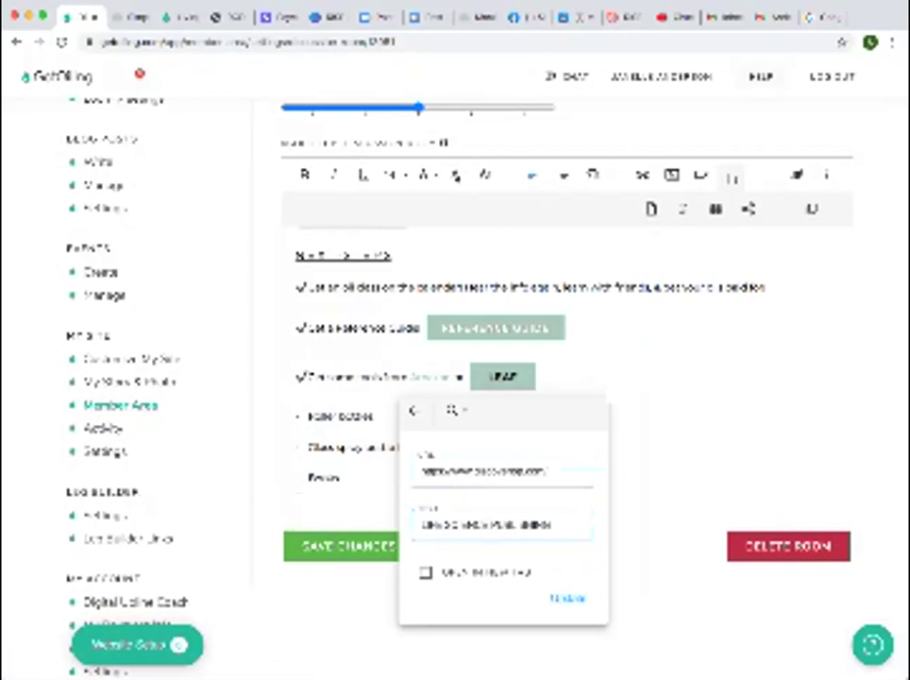
key(space)
key(Tab)
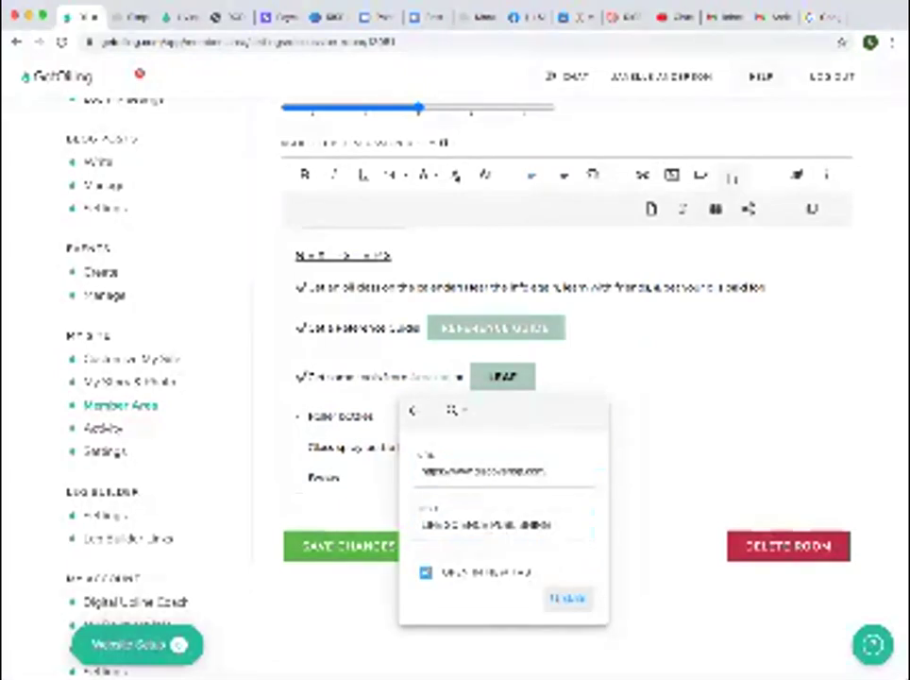
key(Return)
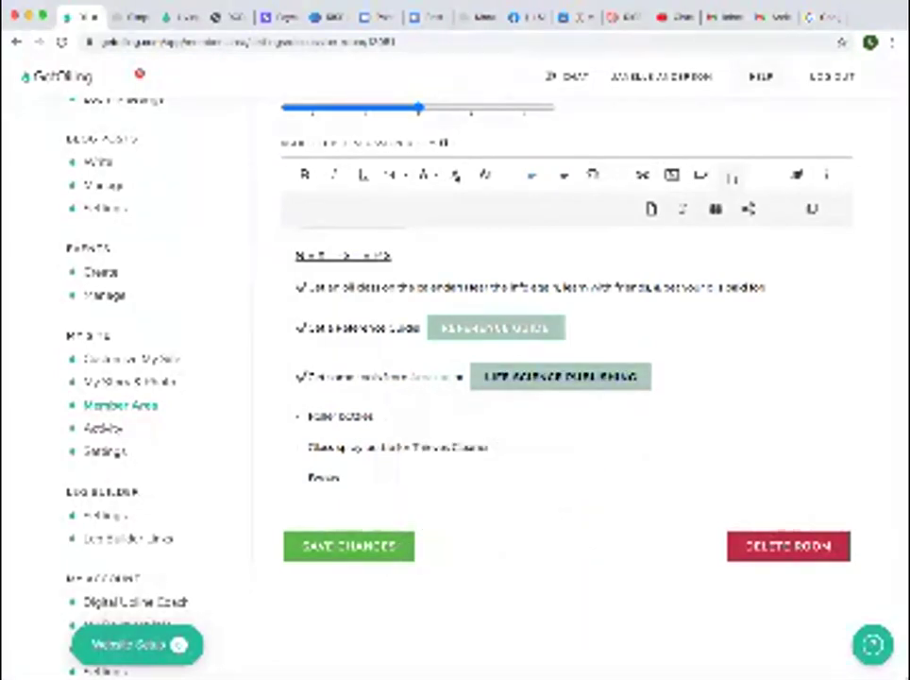
Set the text colour of the LIFE SCIENCE PUBLISHING button to white.
drag(639, 377, 480, 377)
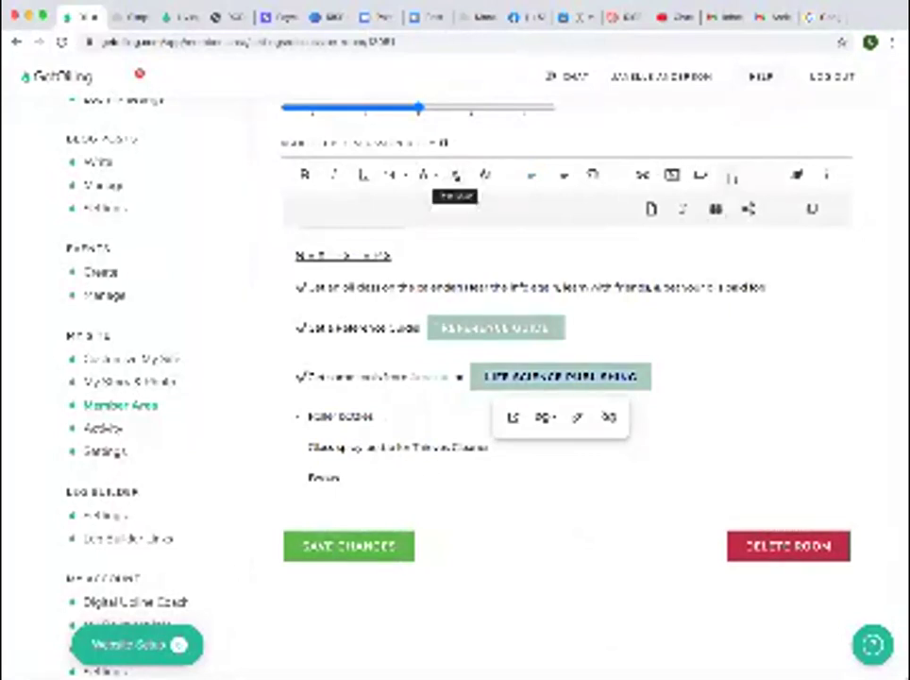
click(455, 175)
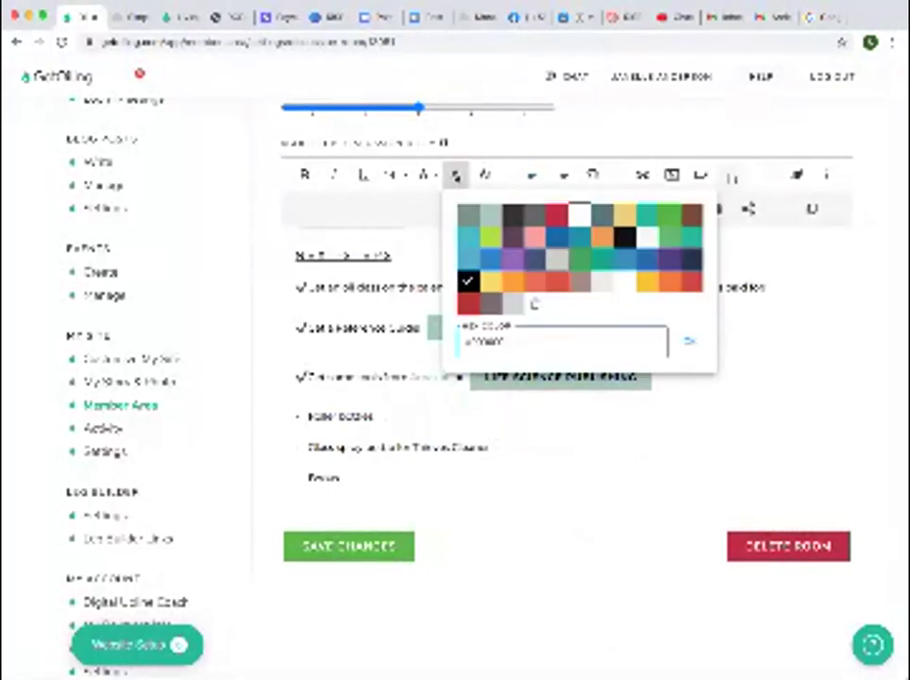
click(580, 215)
click(562, 377)
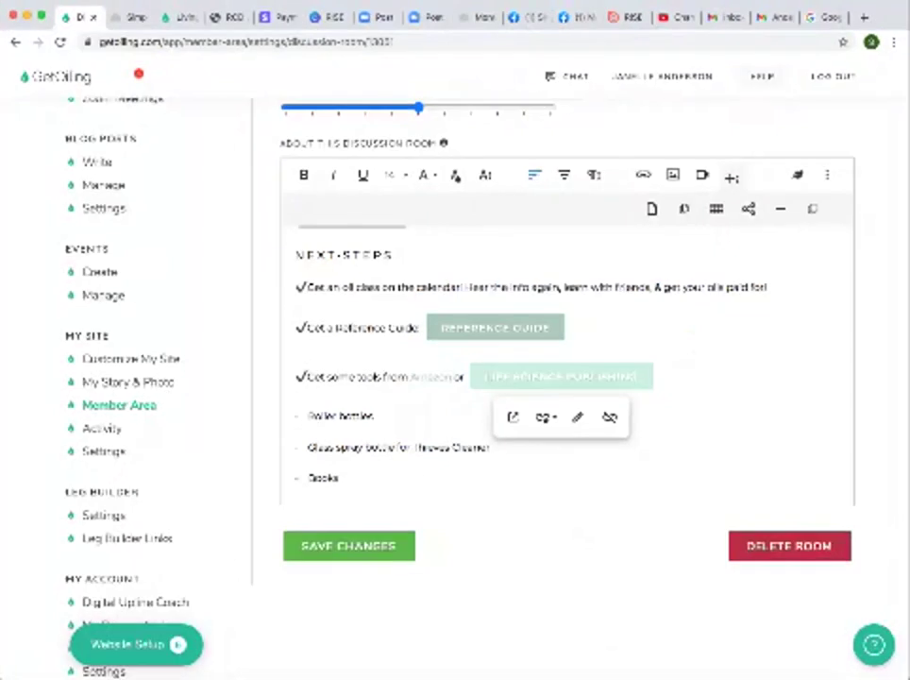
click(577, 417)
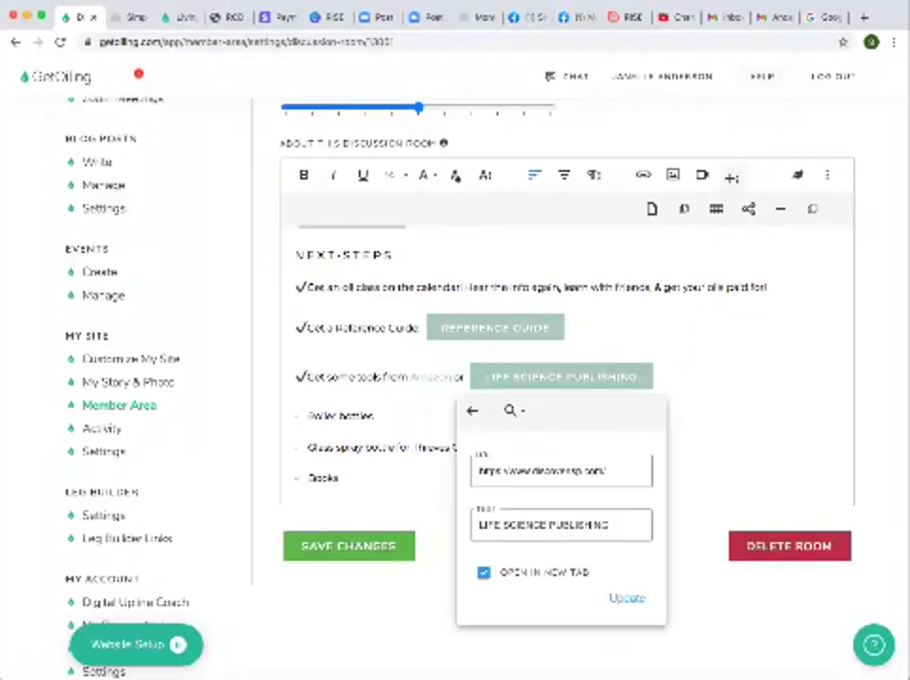
drag(607, 470, 477, 471)
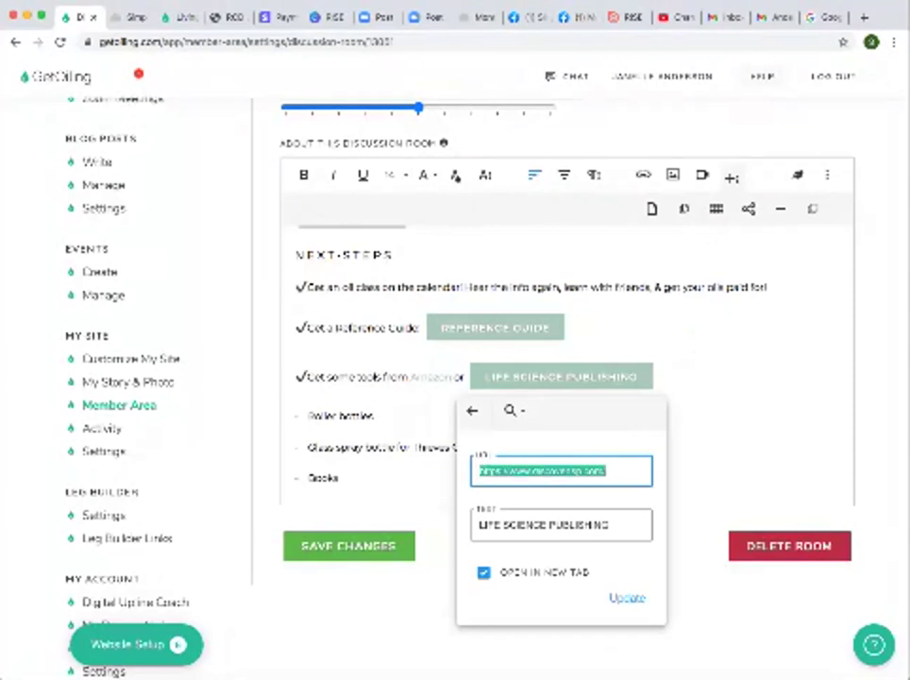
click(295, 462)
drag(574, 377, 482, 377)
key(BackSpace)
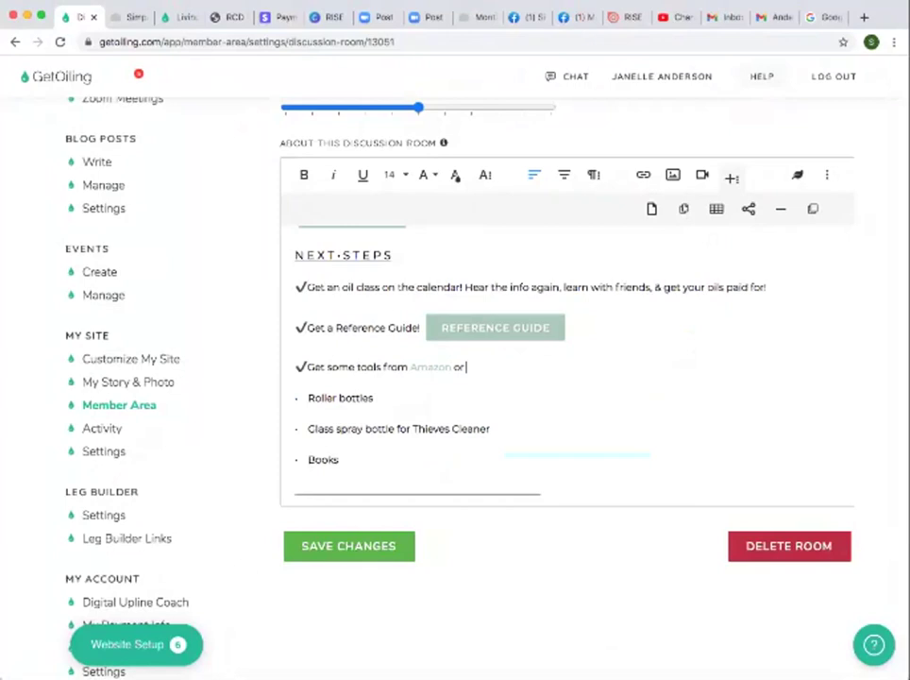
text(https://www.discoverisp.com/)
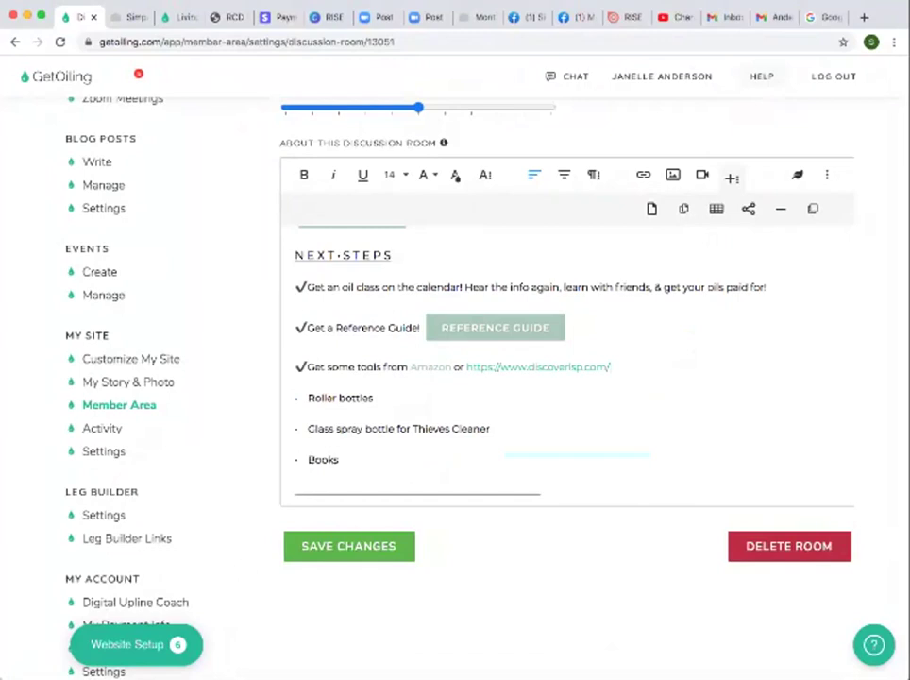
click(529, 366)
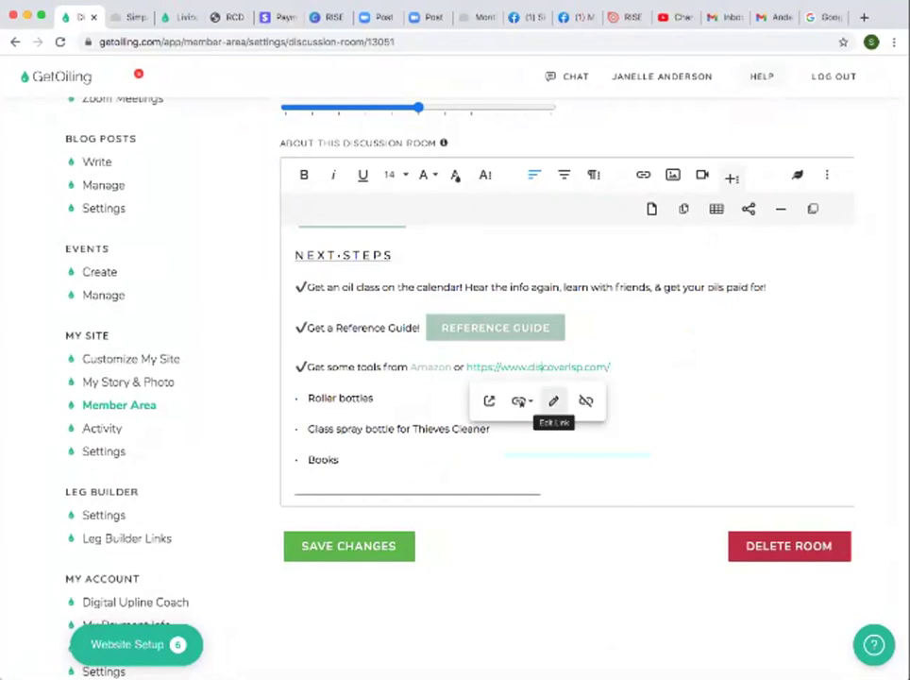
click(552, 401)
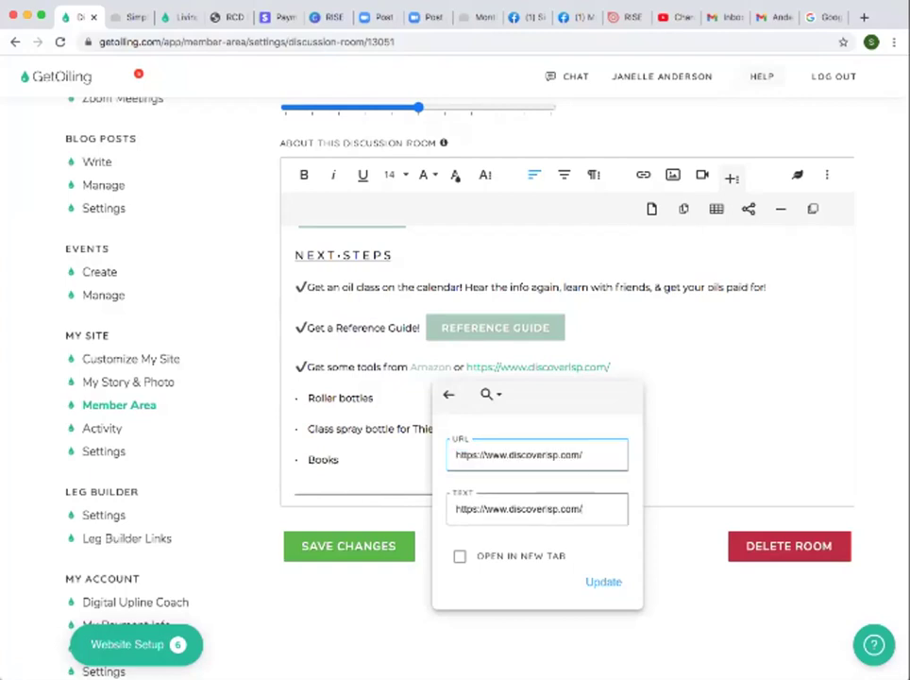
key(Tab)
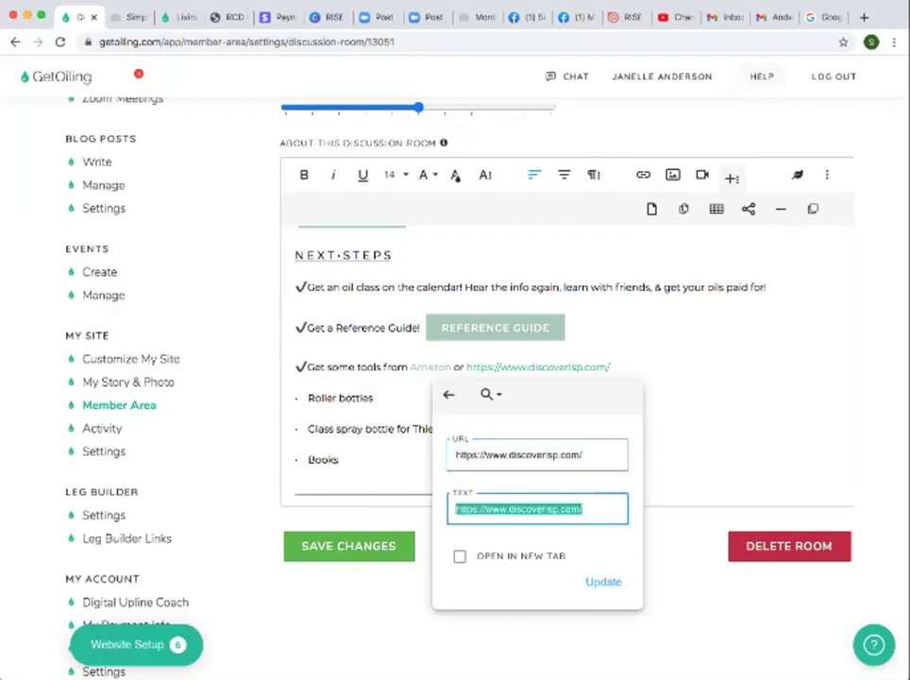
text(LIFE SC)
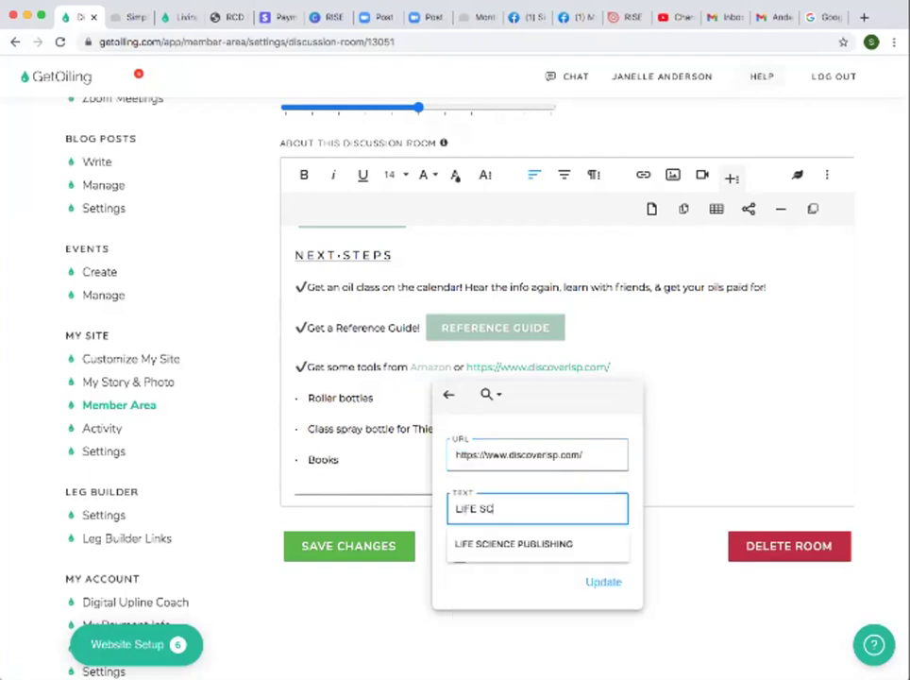
text(IENCE P)
key(Down)
key(Escape)
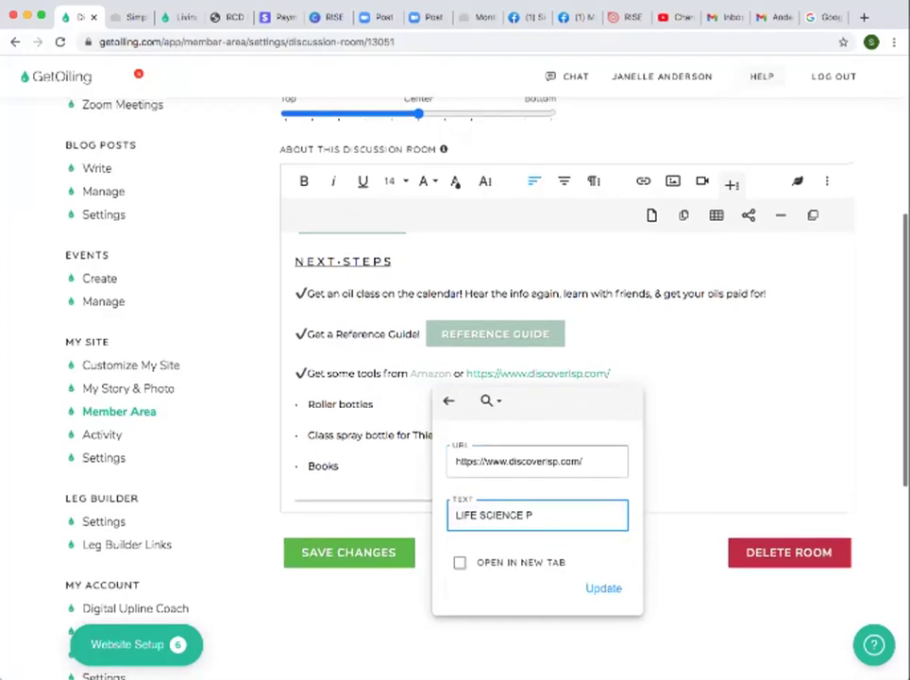
text(UB)
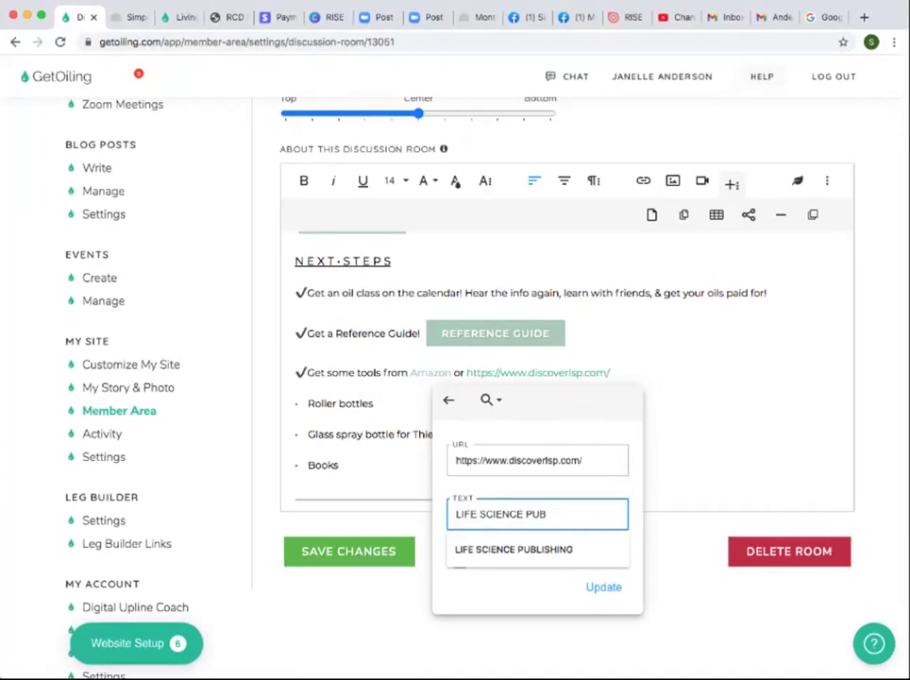
text(LISHOING)
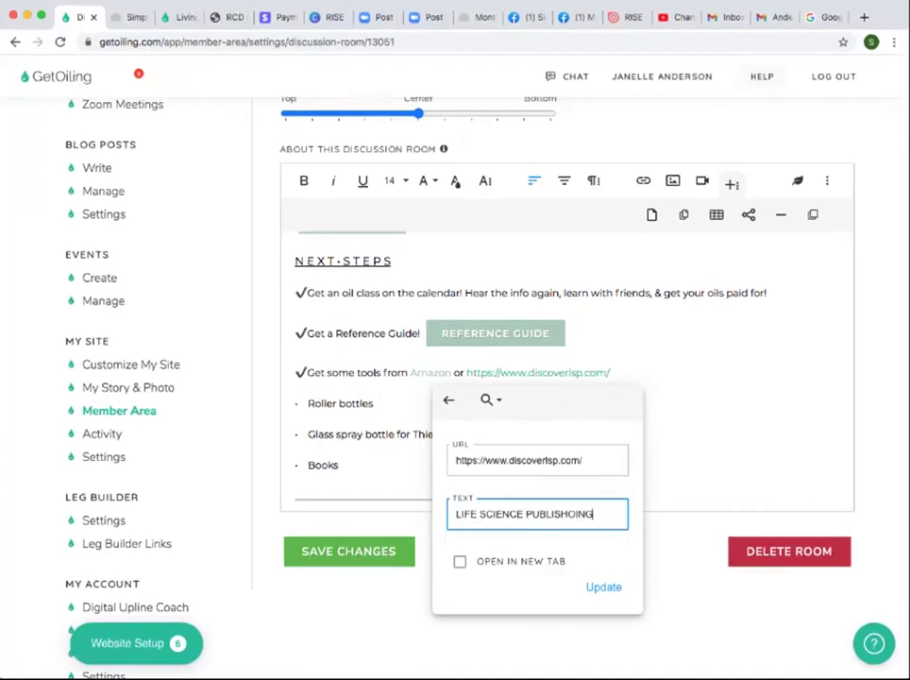
key(BackSpace)
key(BackSpace)
key(BackSpace)
key(BackSpace)
text(In)
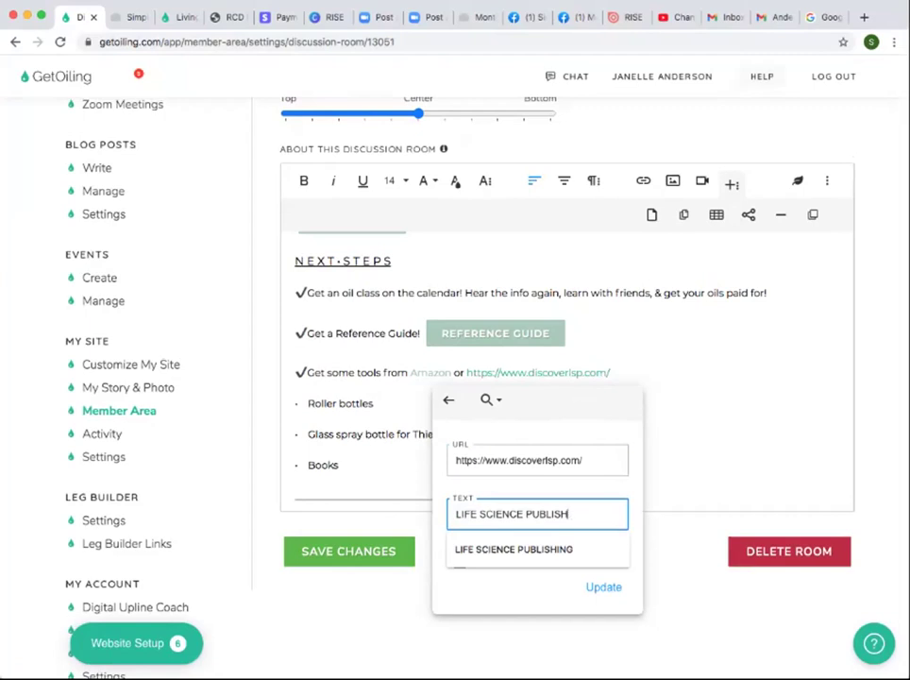
text(G)
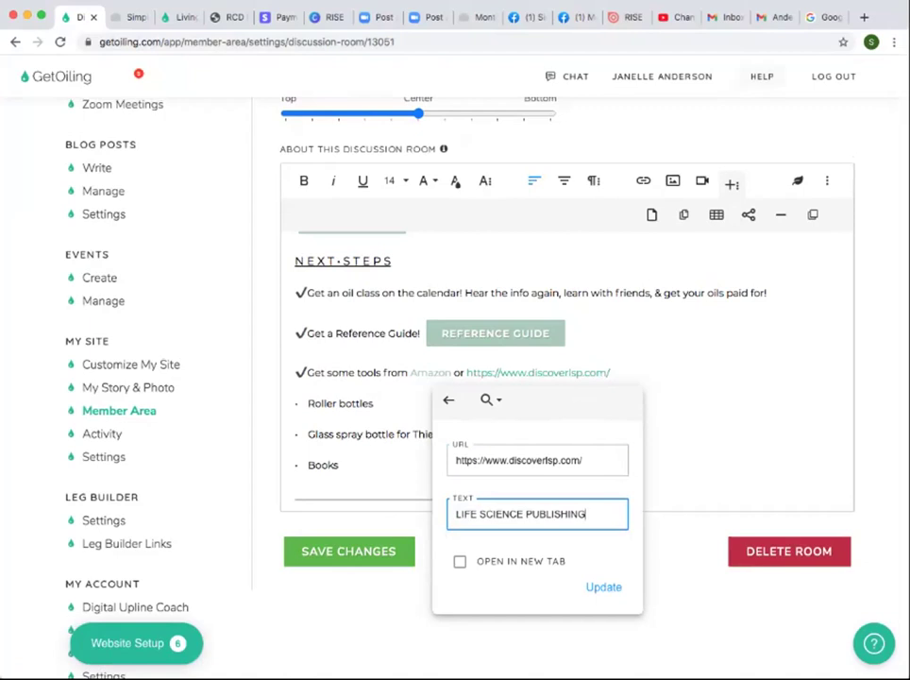
click(460, 561)
key(Return)
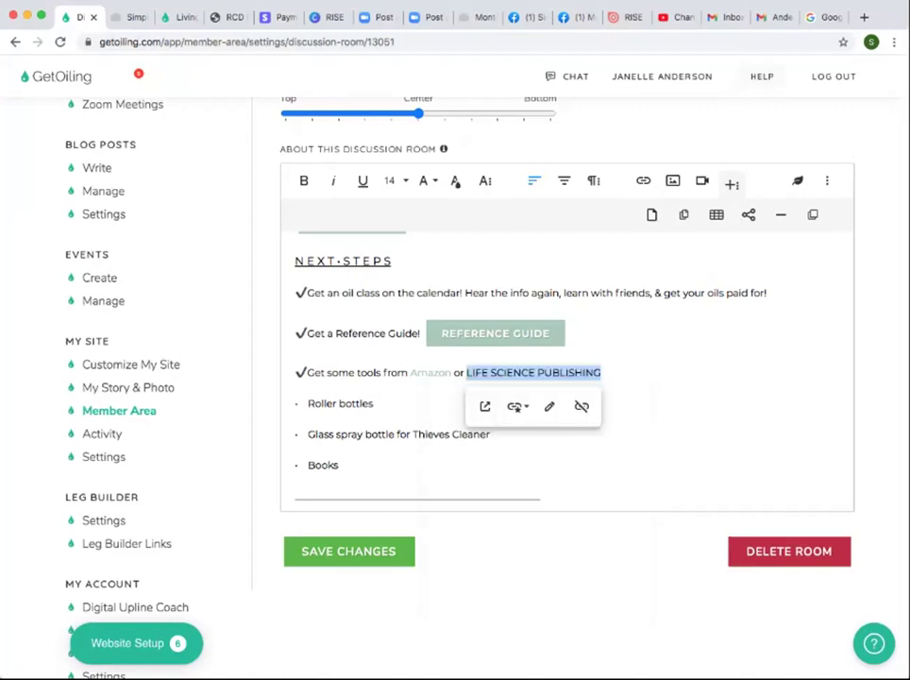
click(602, 372)
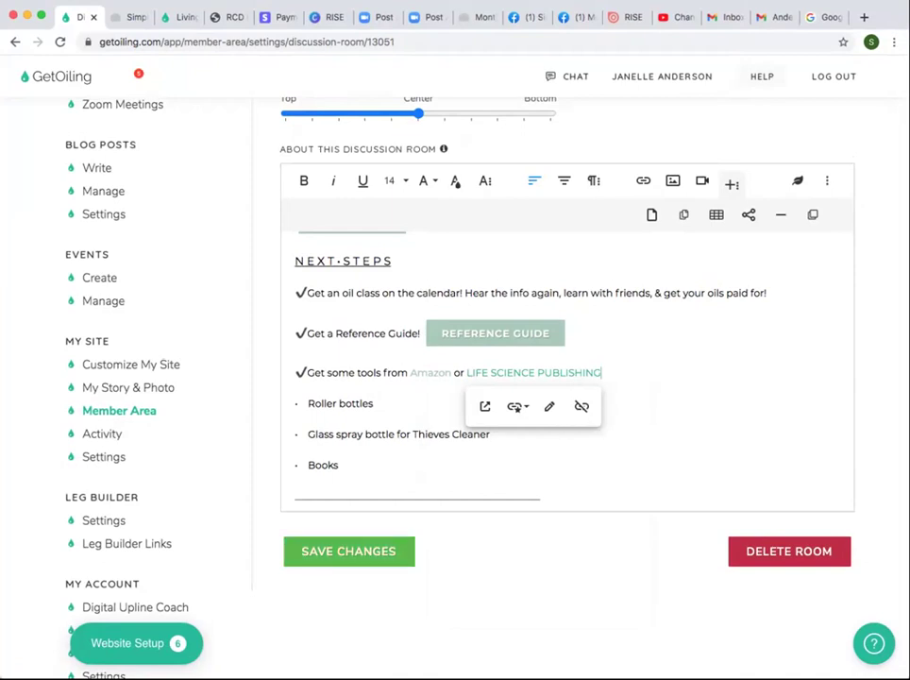
scroll(566, 368, up, 8)
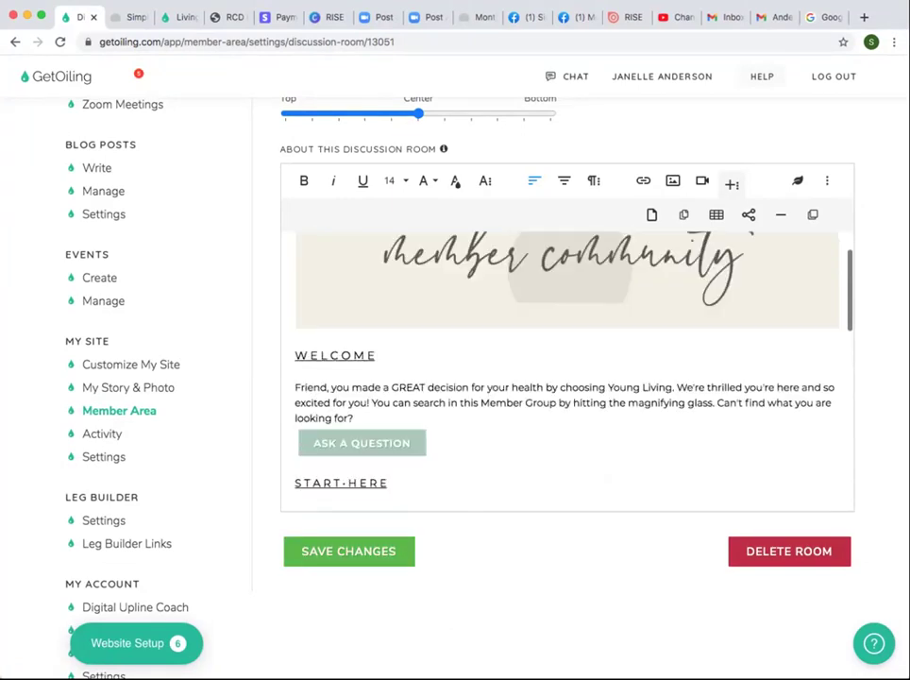
scroll(516, 412, down, 8)
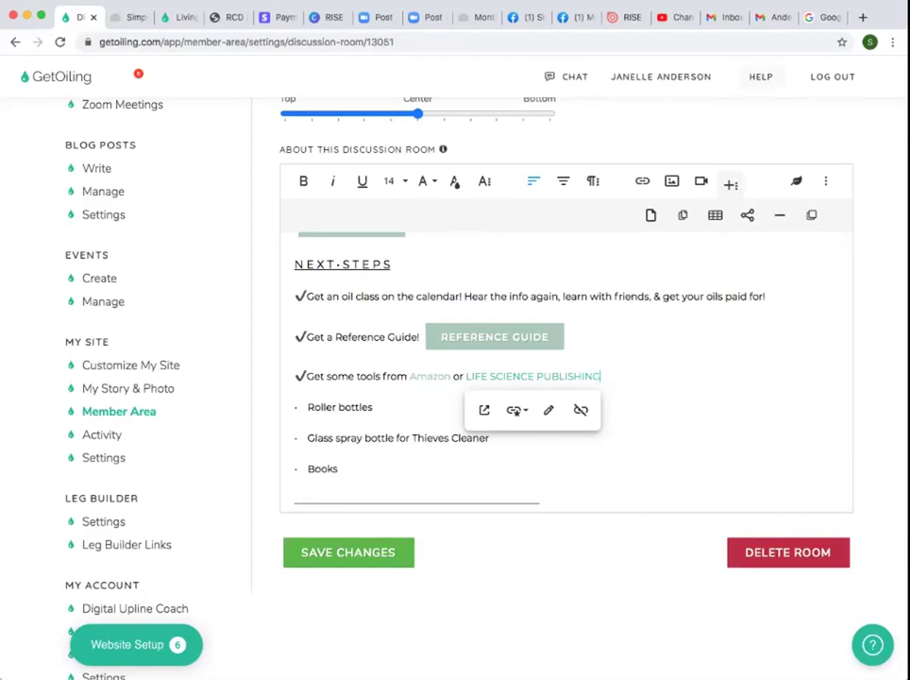
click(550, 336)
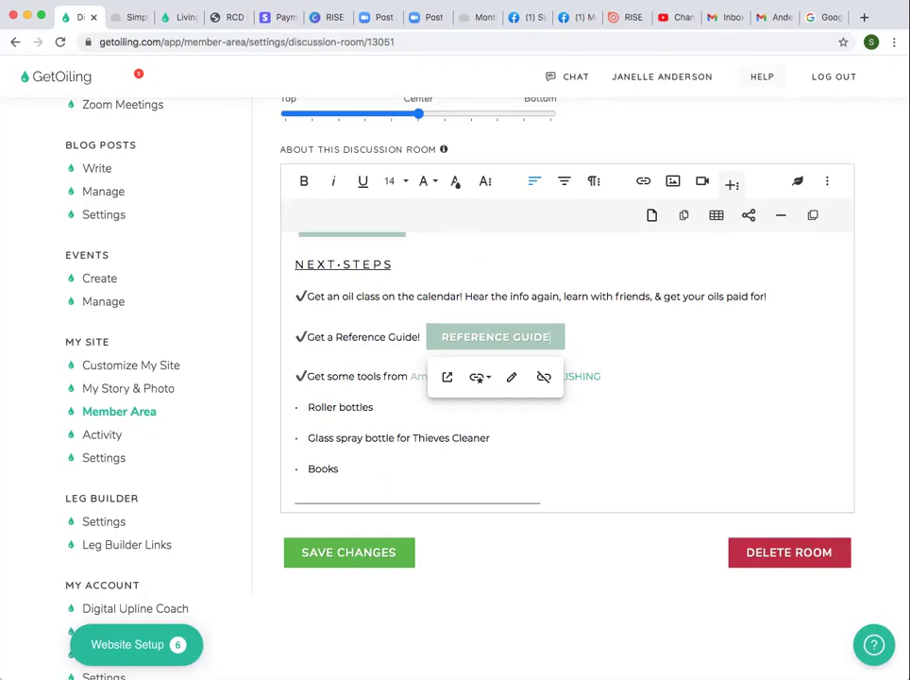
Browse the site pages offered as link targets for the text "get your oils paid for" without inserting a link.
drag(664, 296, 766, 297)
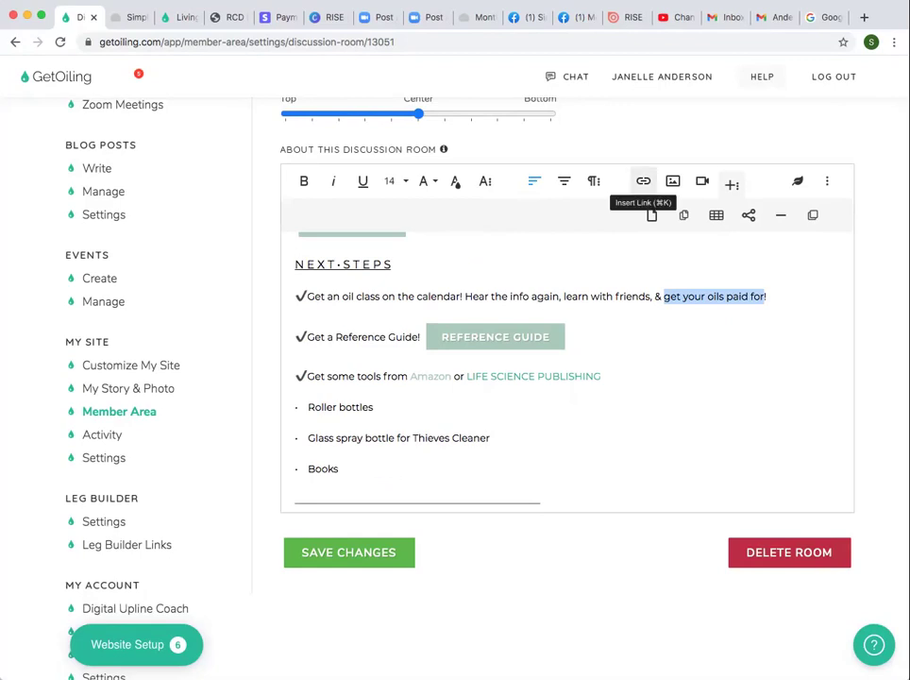
click(643, 181)
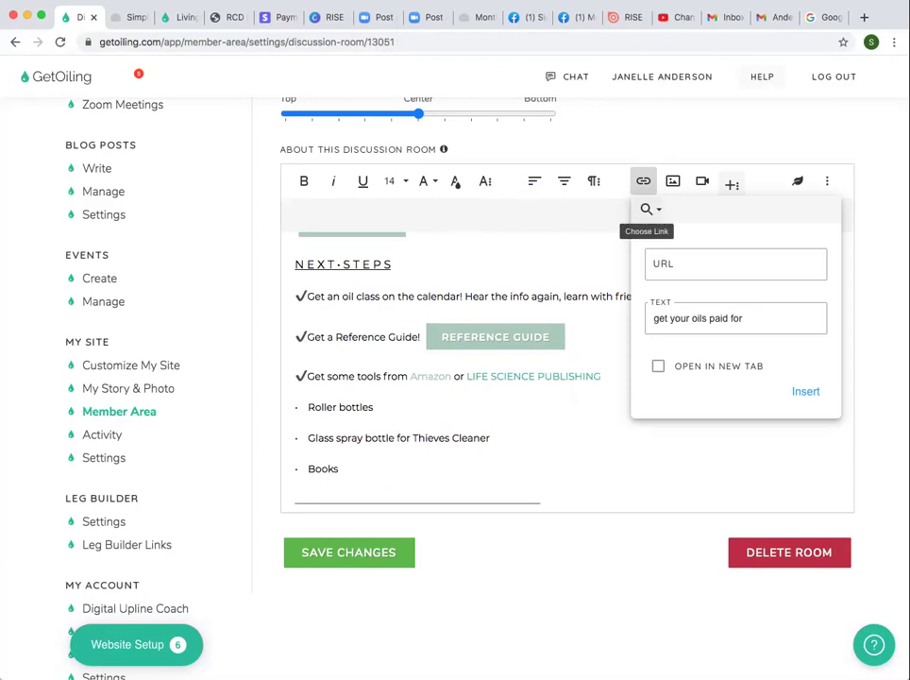
click(649, 209)
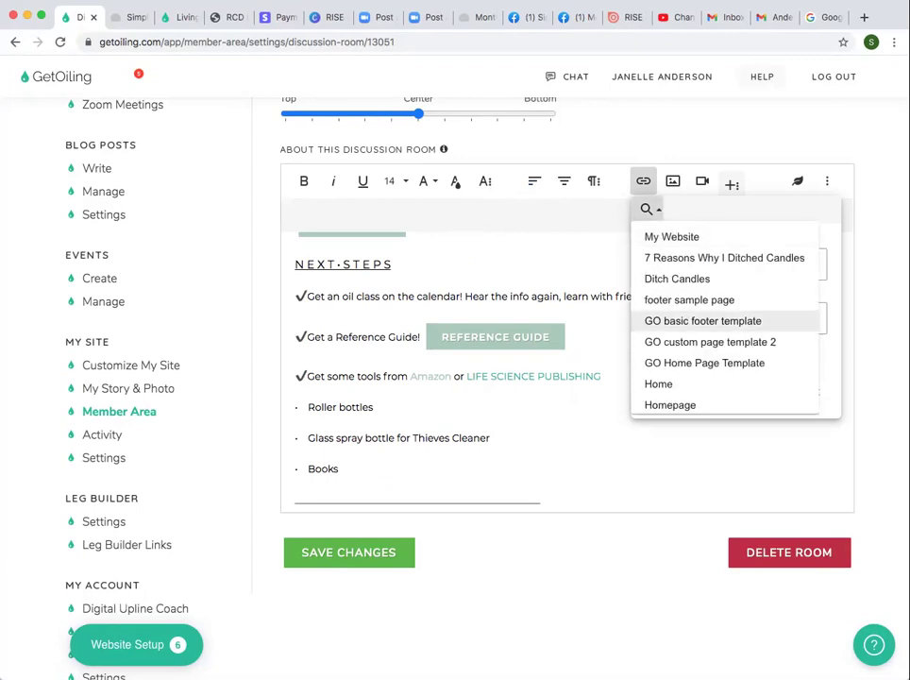
scroll(725, 316, down, 3)
scroll(724, 292, up, 3)
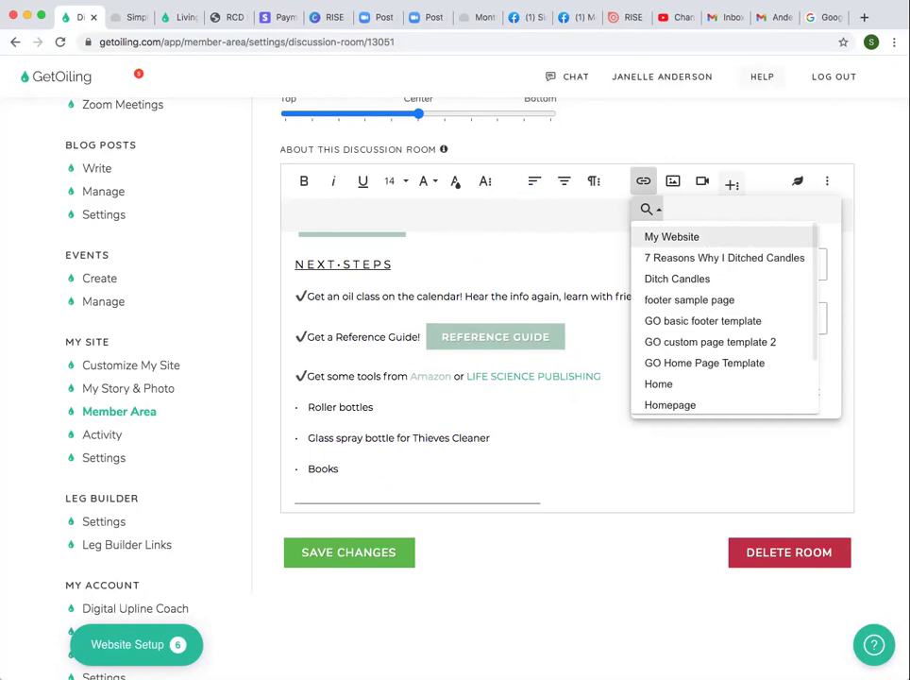
click(652, 210)
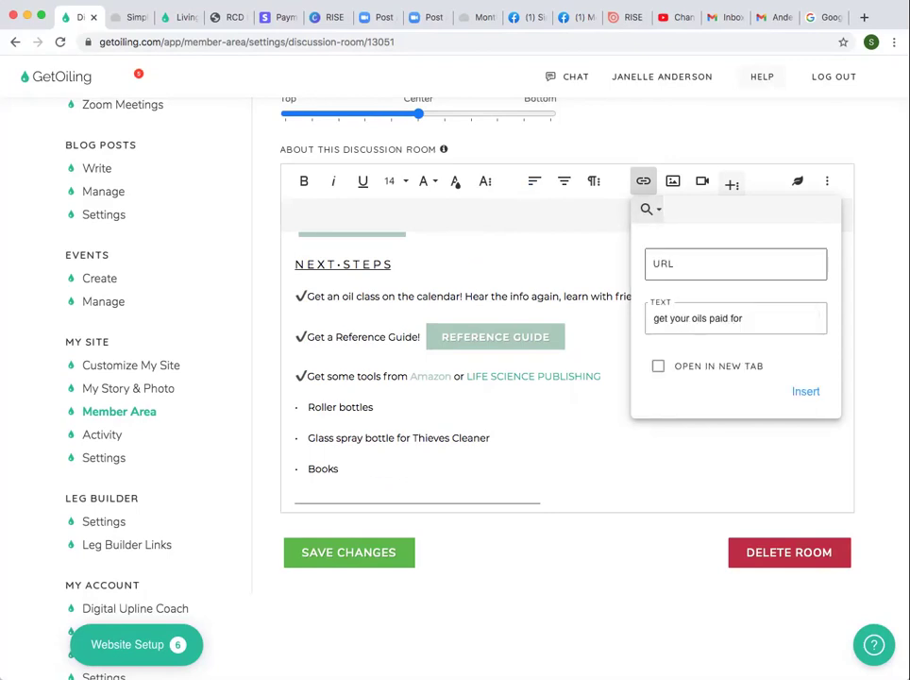
click(491, 437)
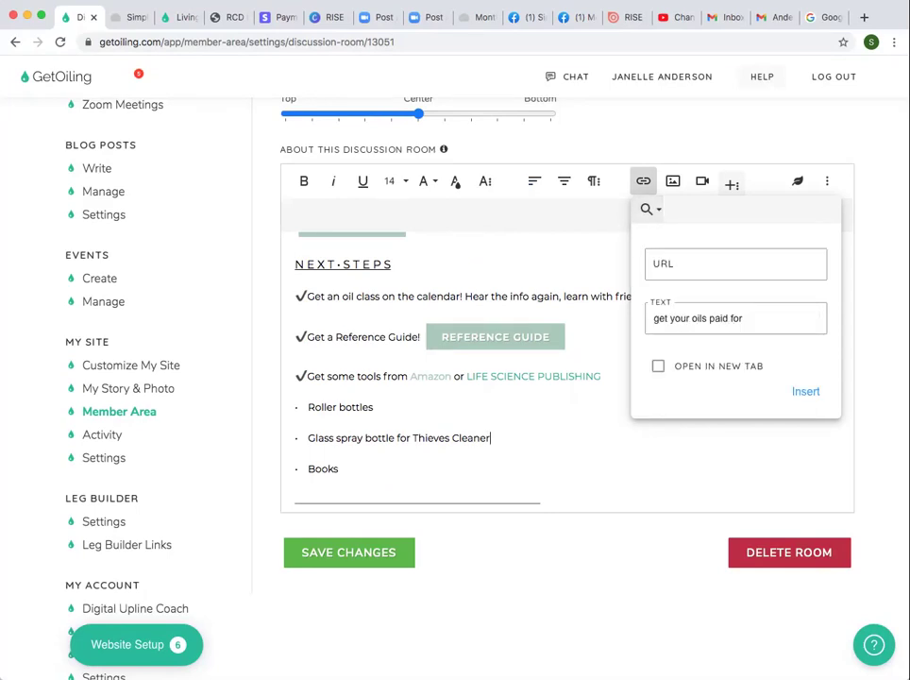